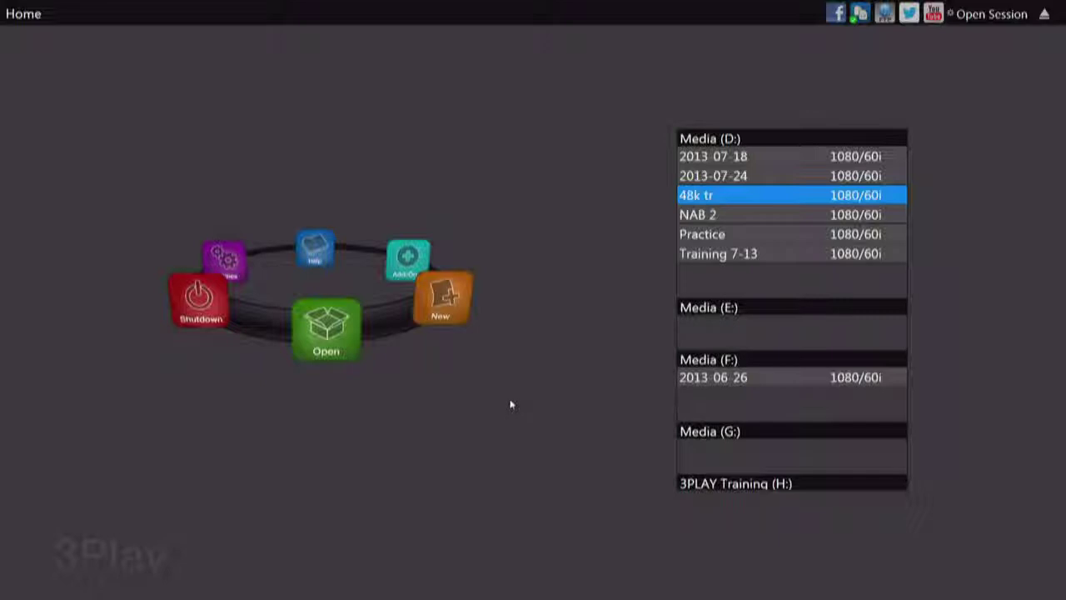
Step: Start a new session using the Empty Session template and Redundant (4 Channel) recording
left_click(444, 301)
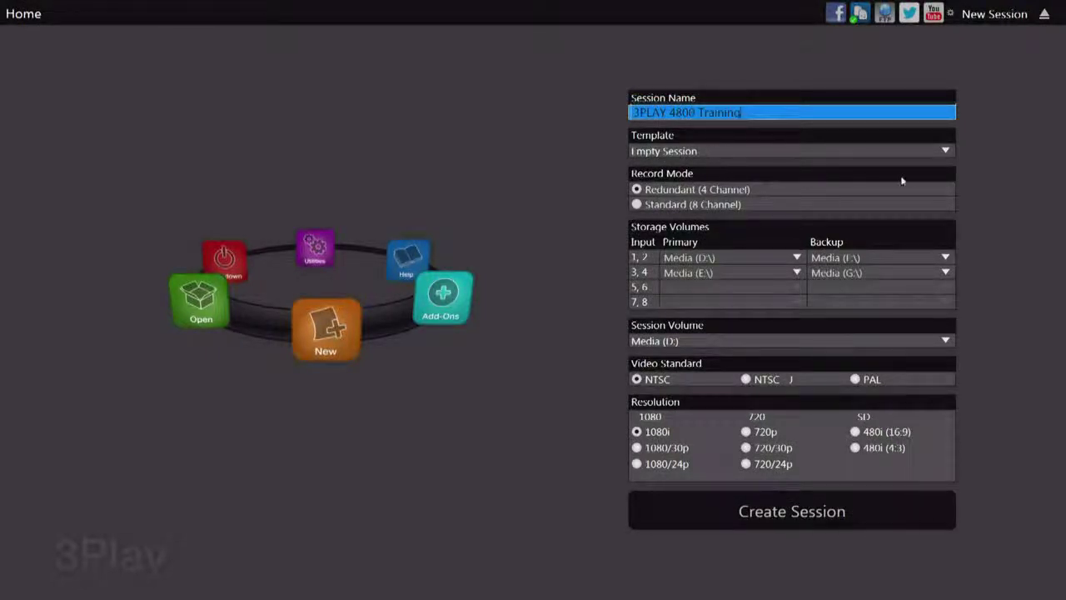
left_click(946, 150)
left_click(946, 150)
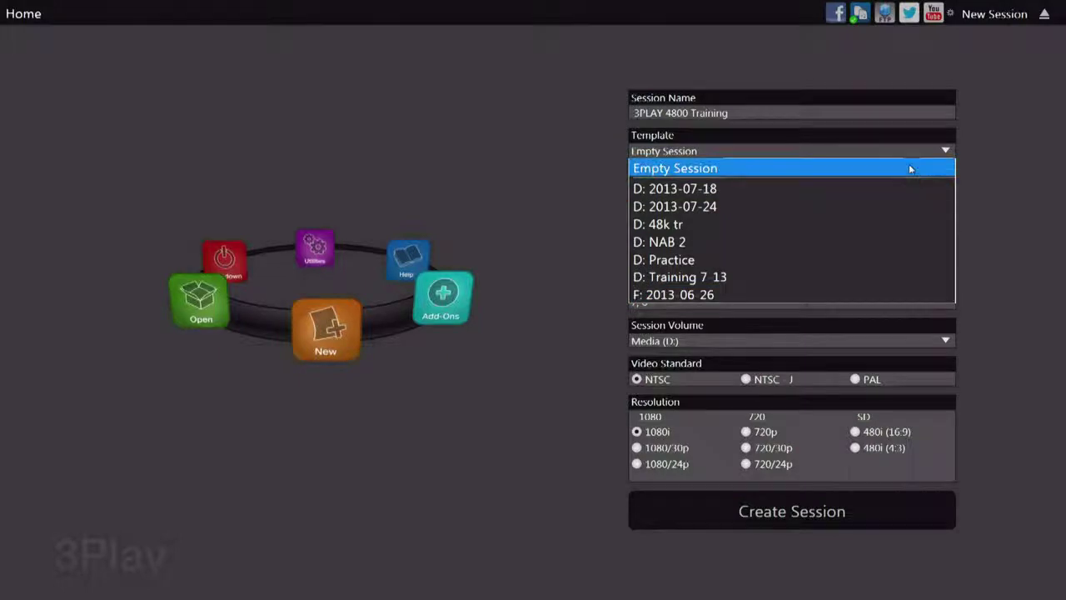
left_click(912, 168)
left_click(754, 116)
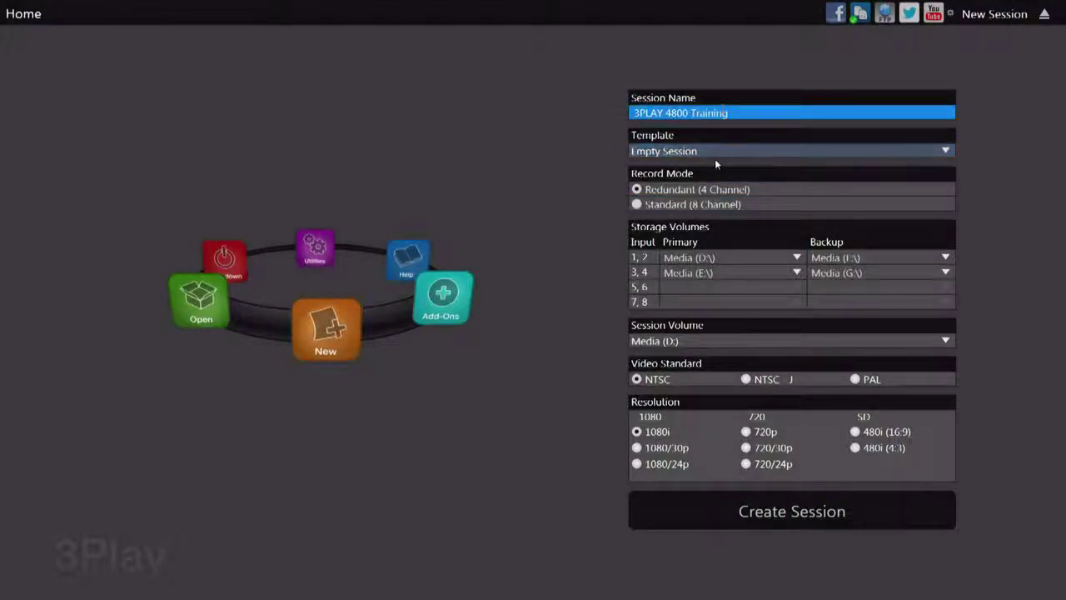
left_click(656, 197)
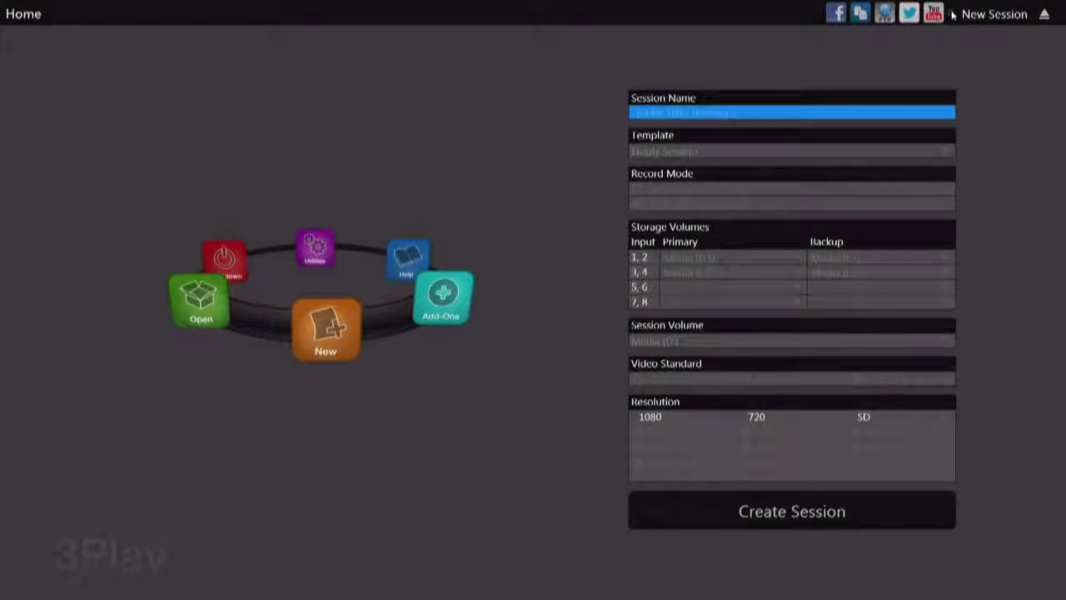
left_click(933, 13)
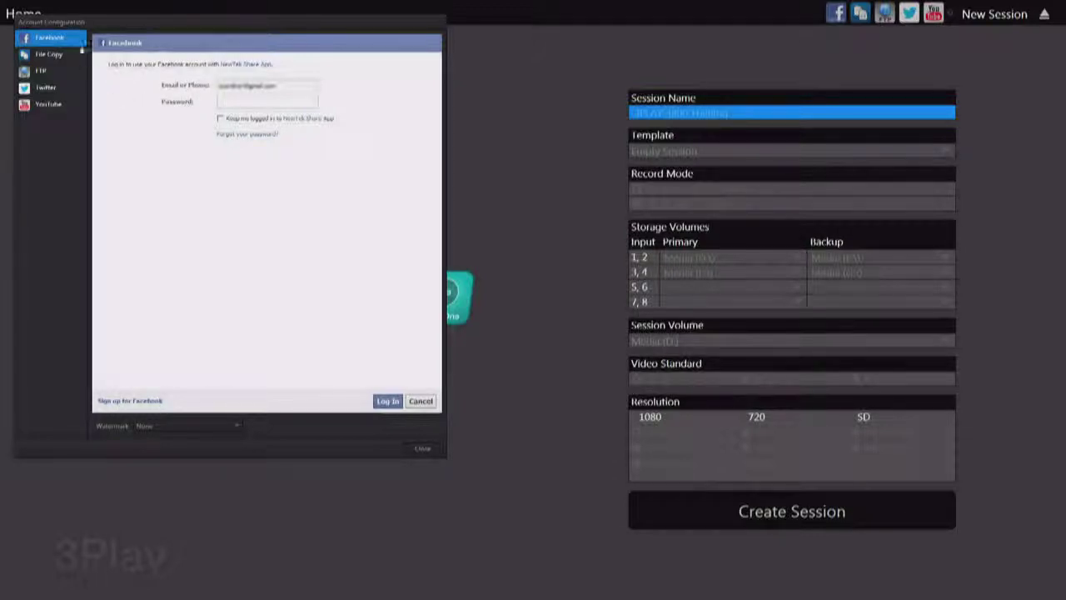
Step: Review the Twitter, YouTube and FTP account pages, ending on File Copy
left_click(53, 92)
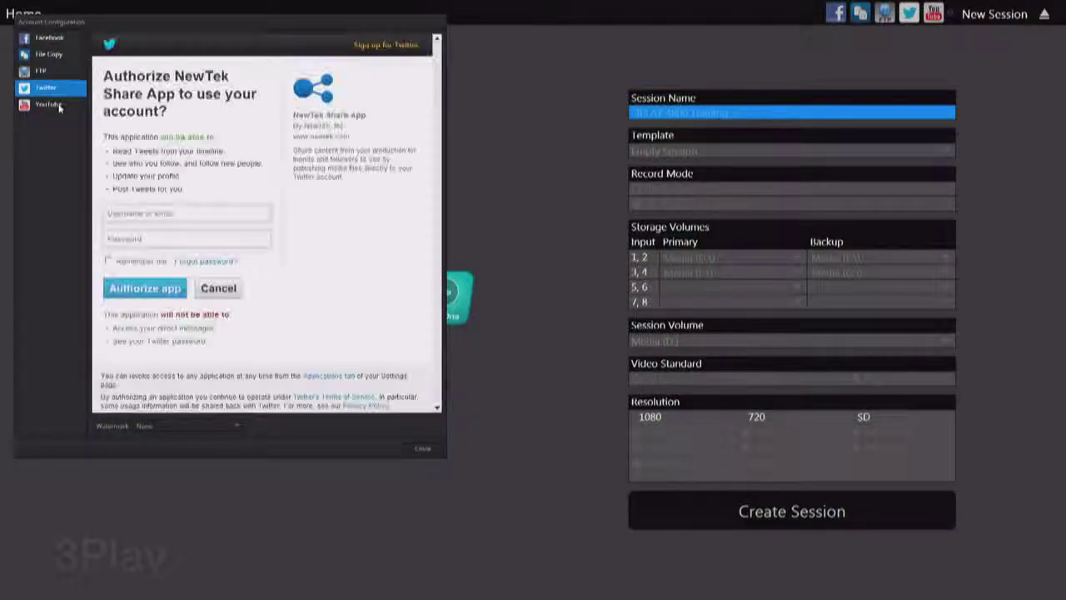
left_click(48, 104)
left_click(45, 72)
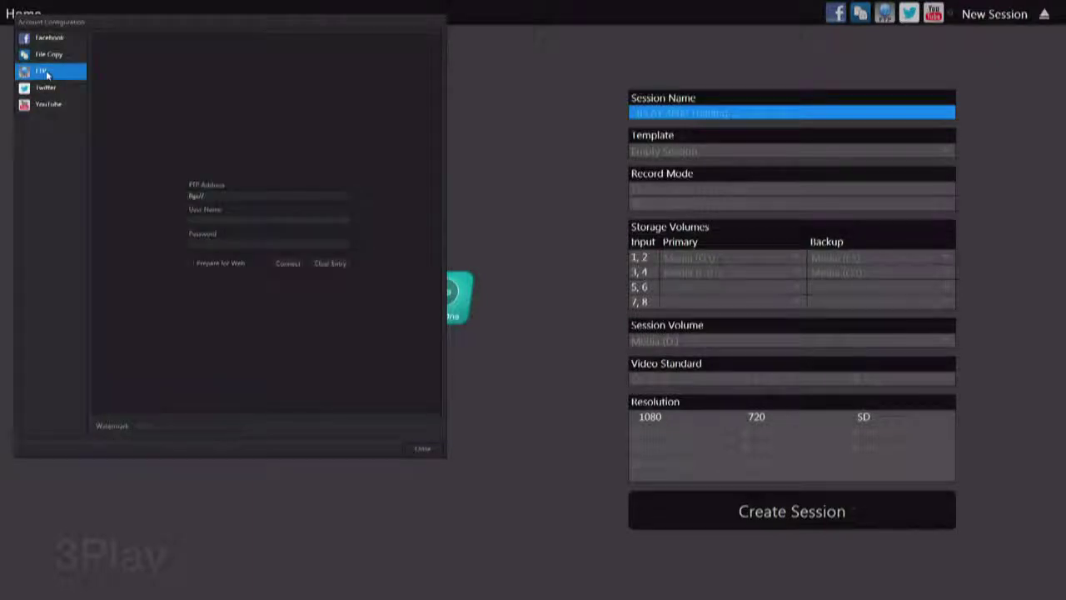
left_click(49, 57)
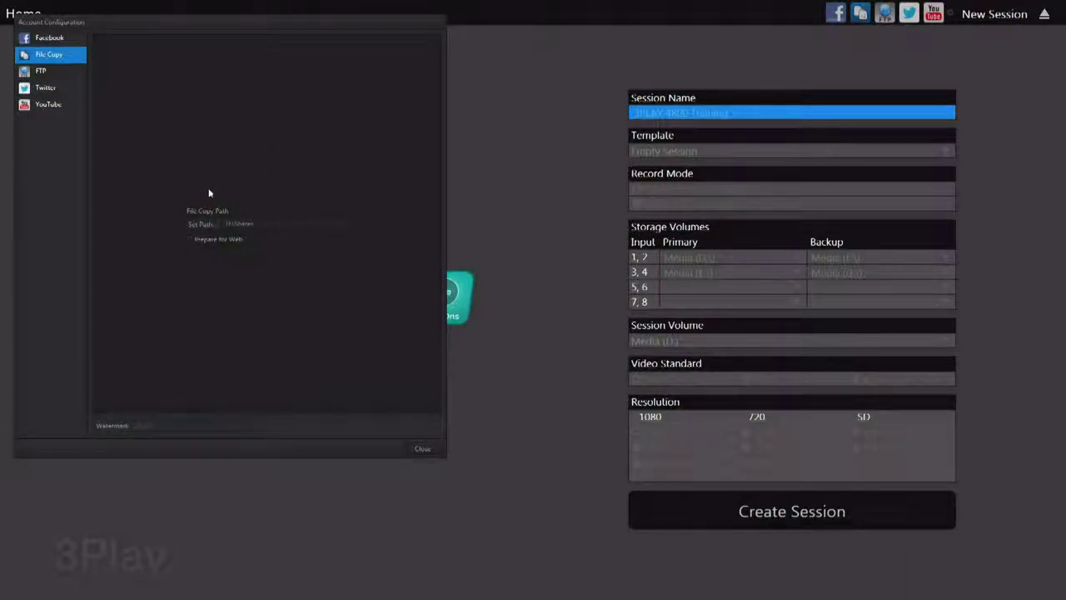
Step: Enable Prepare for Web for File Copy and keep the watermark at None
left_click(188, 239)
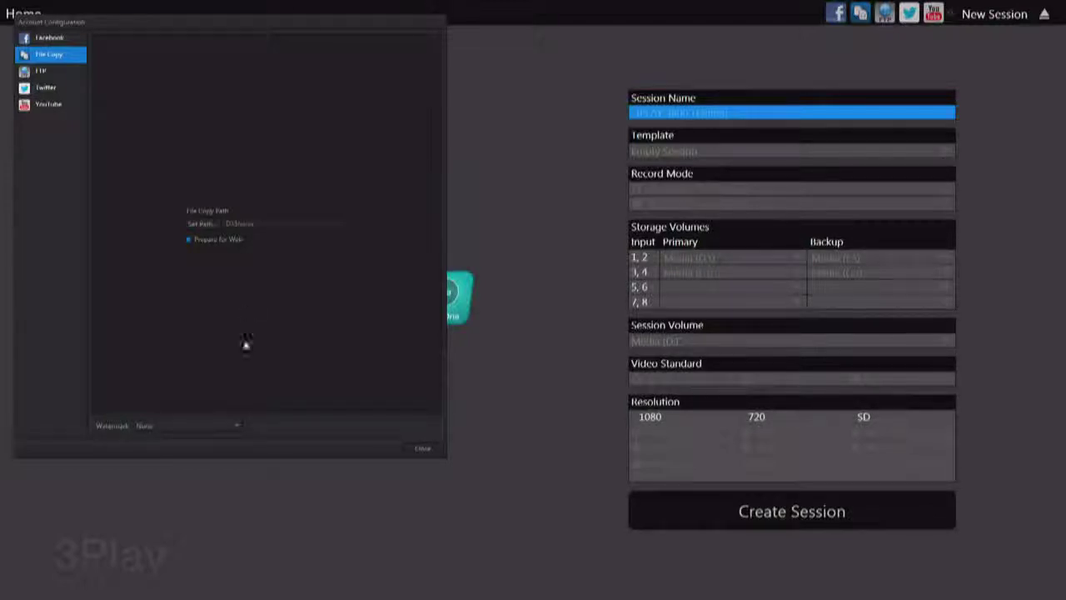
left_click(235, 427)
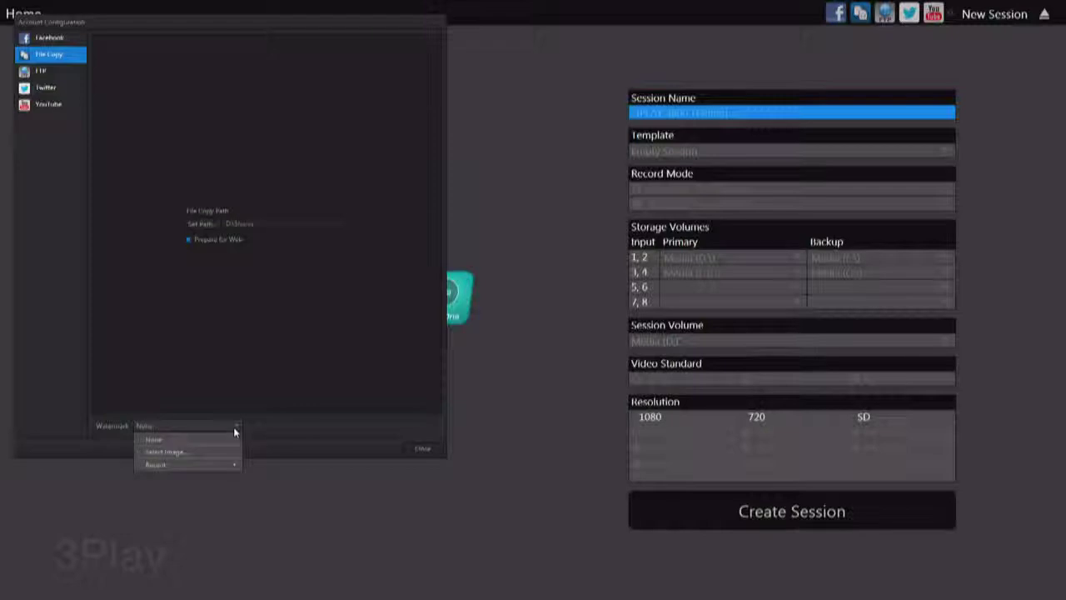
left_click(234, 427)
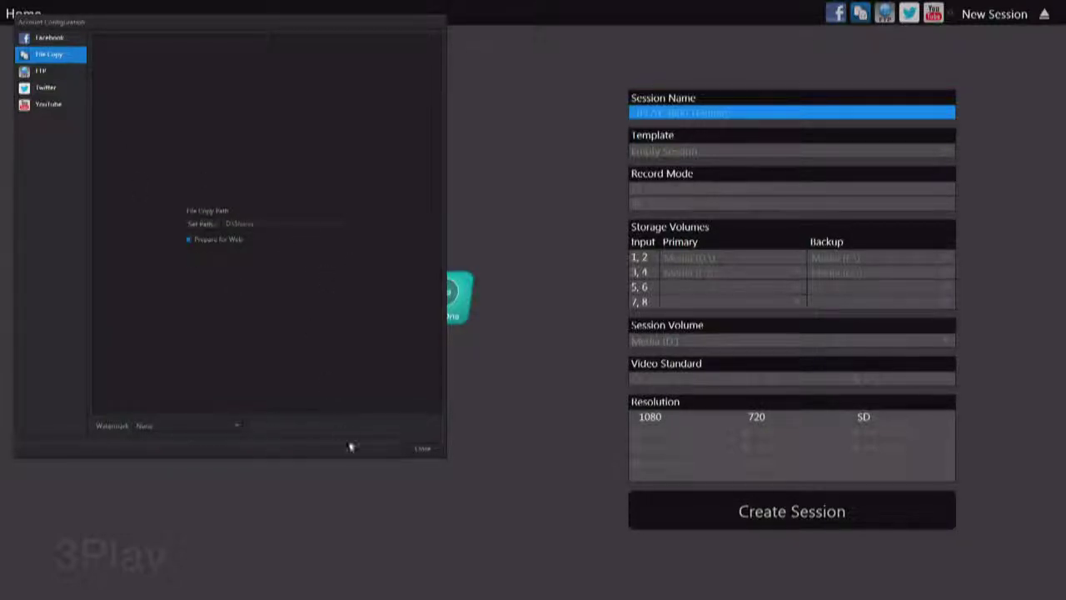
Step: Close Account Configuration and create the 3PLAY 4800 Training session at 1080/60i
left_click(423, 450)
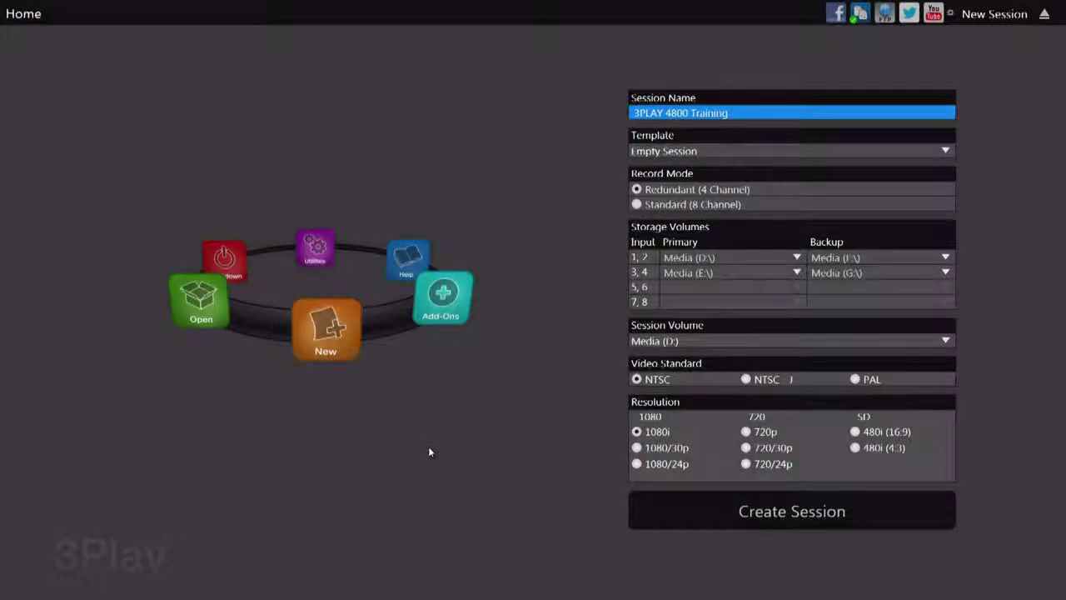
left_click(700, 516)
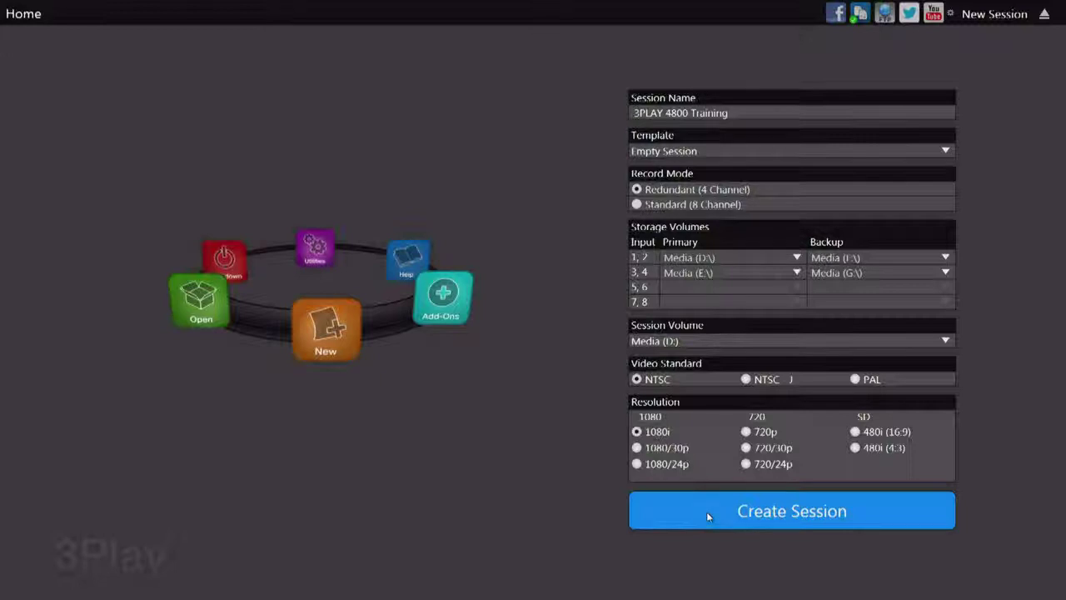
left_click(707, 516)
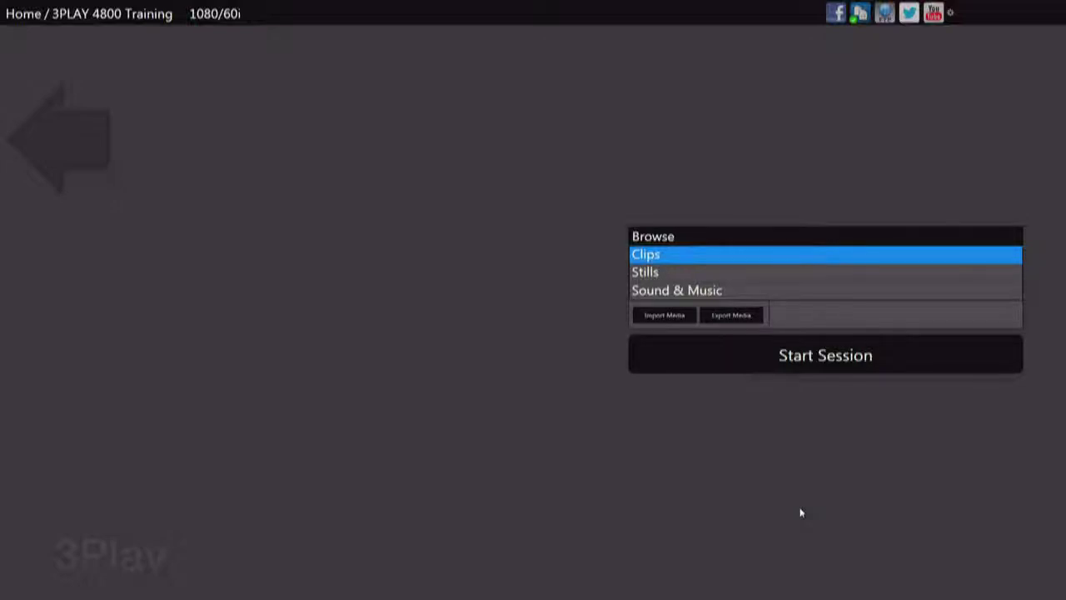
Step: Queue all seven clips from 3PLAY Training (H:) > Video in Import Media
left_click(664, 315)
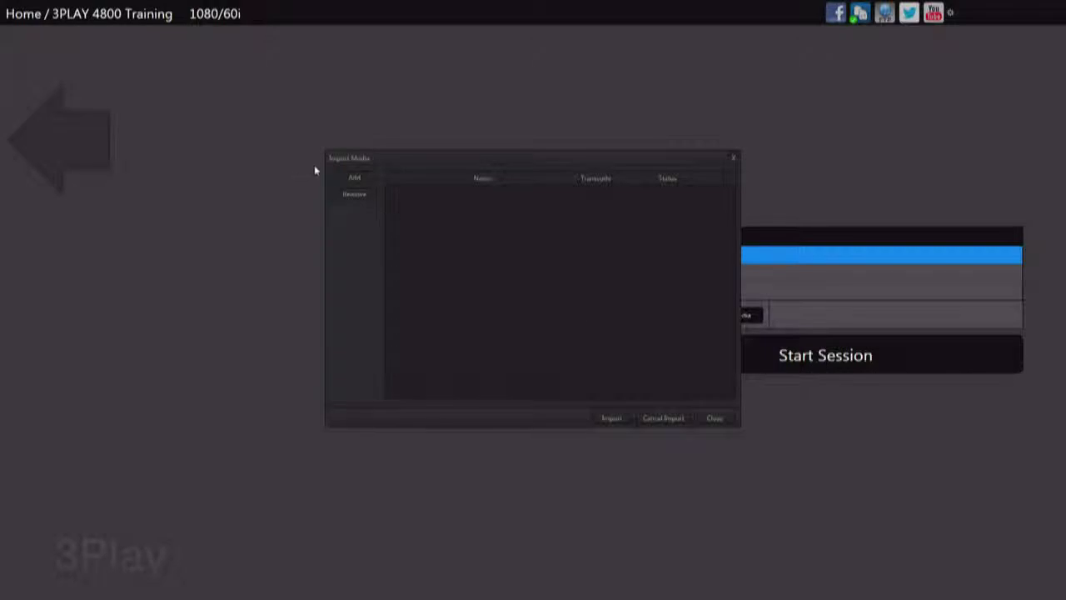
left_click(354, 178)
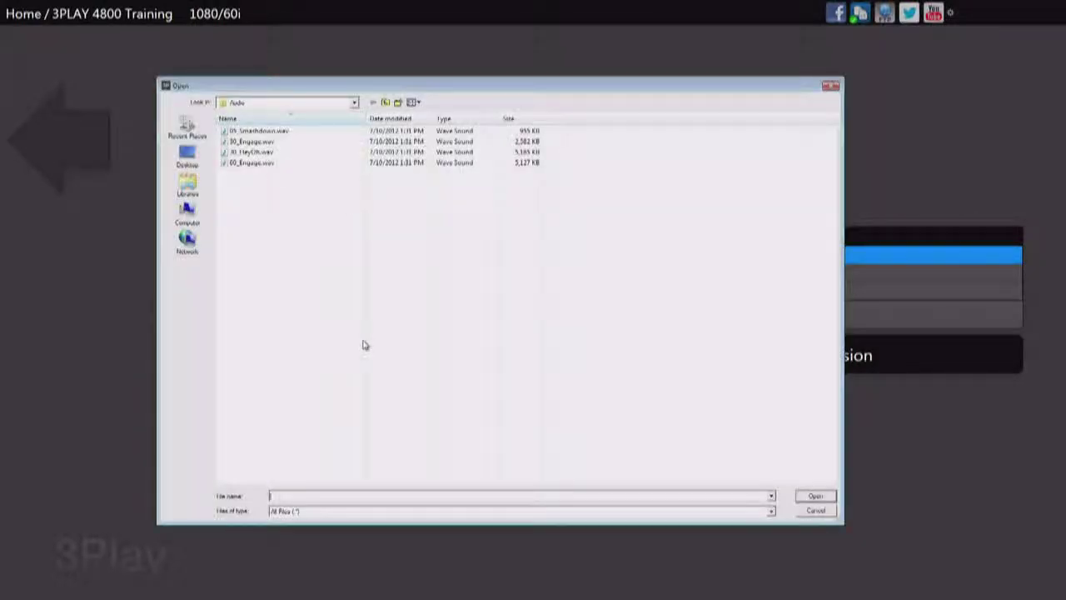
left_click(187, 213)
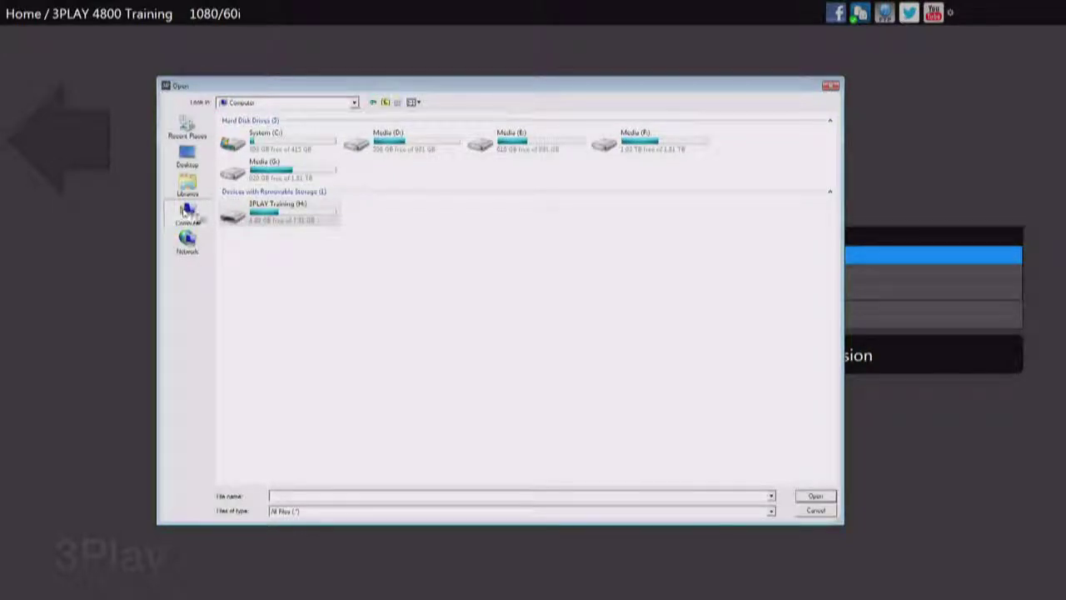
double_click(237, 215)
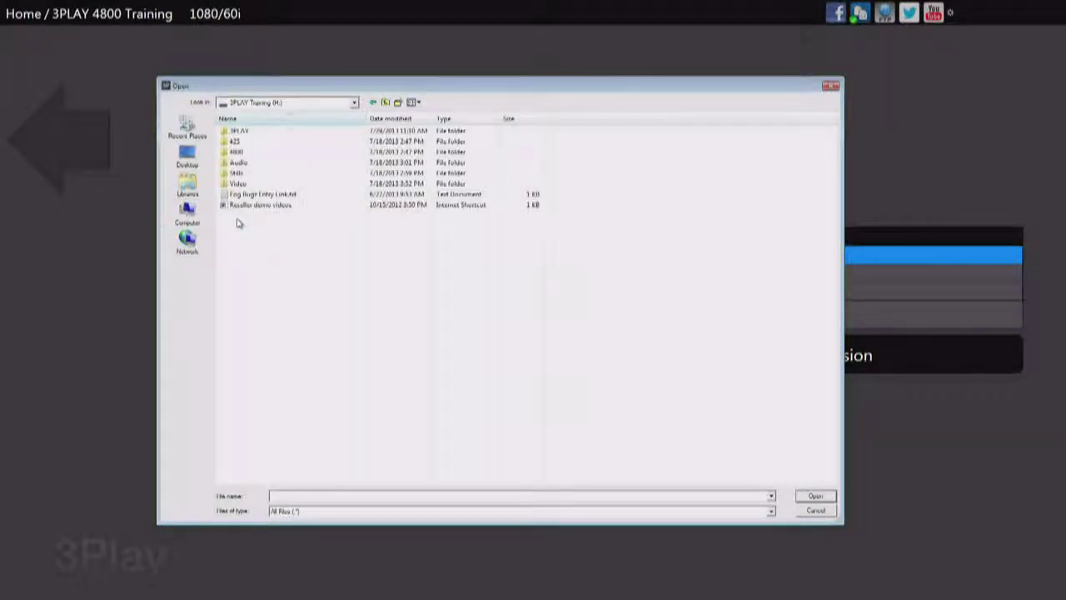
double_click(236, 183)
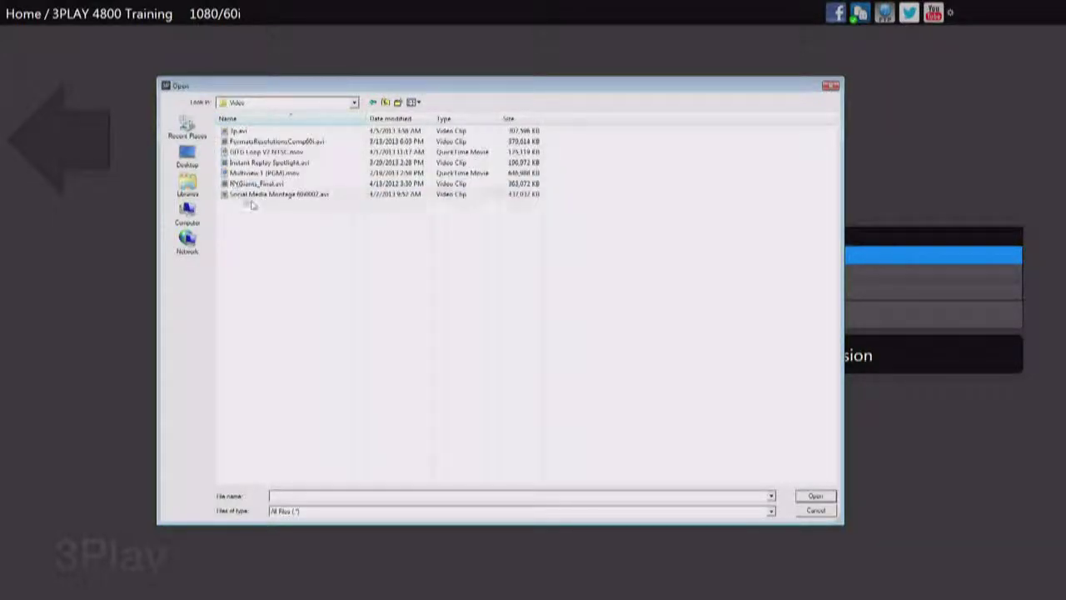
left_click(254, 195)
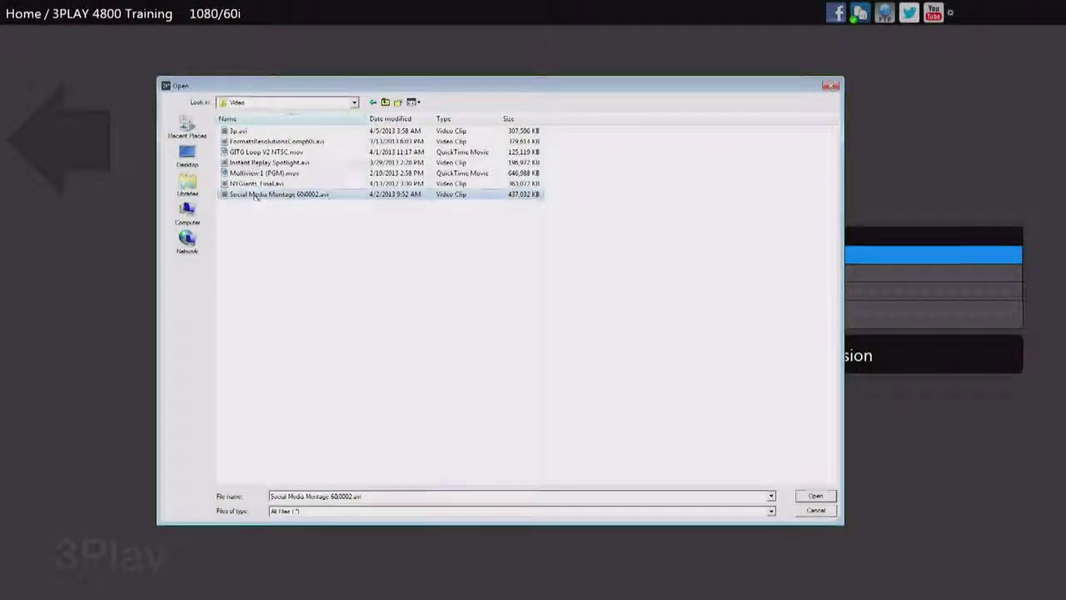
left_click(240, 133, "shift")
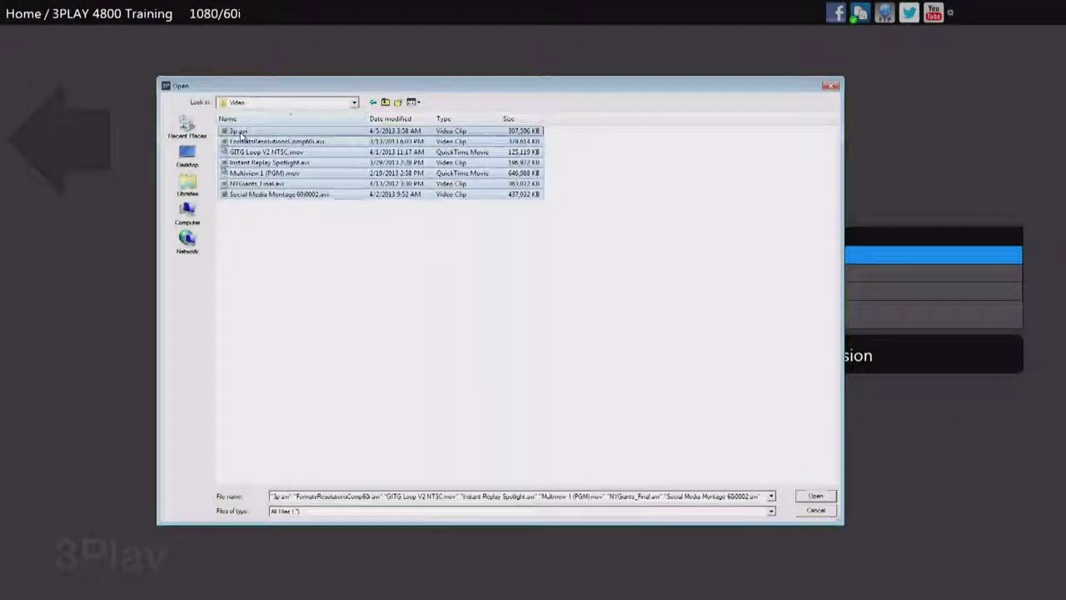
left_click(816, 497)
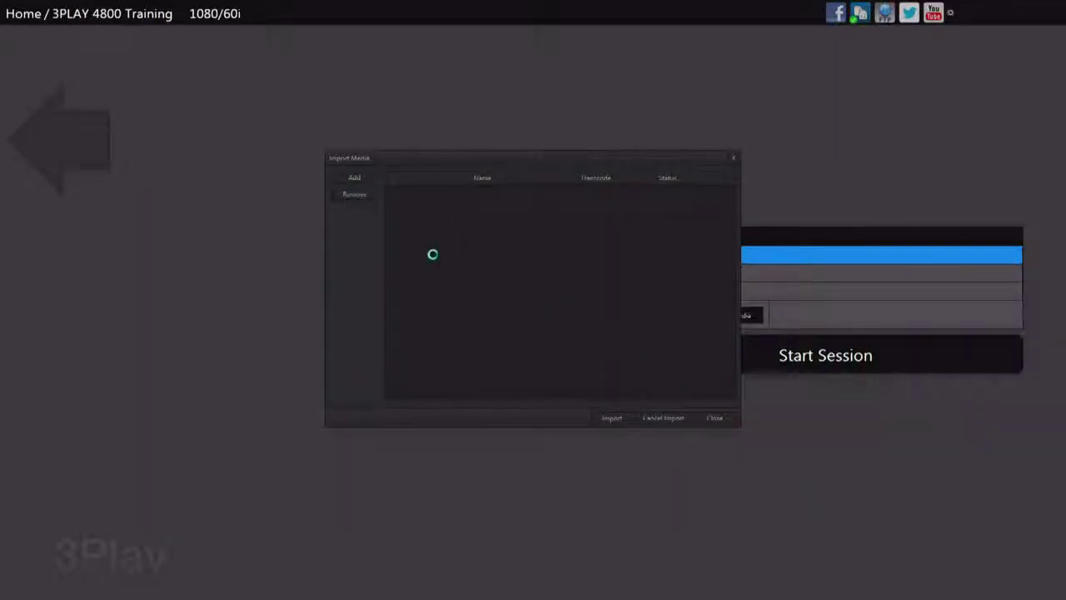
left_click(353, 178)
Step: Queue the four WAV tracks from the Audio folder, starting with 05_Smashdown.wav
left_click(385, 103)
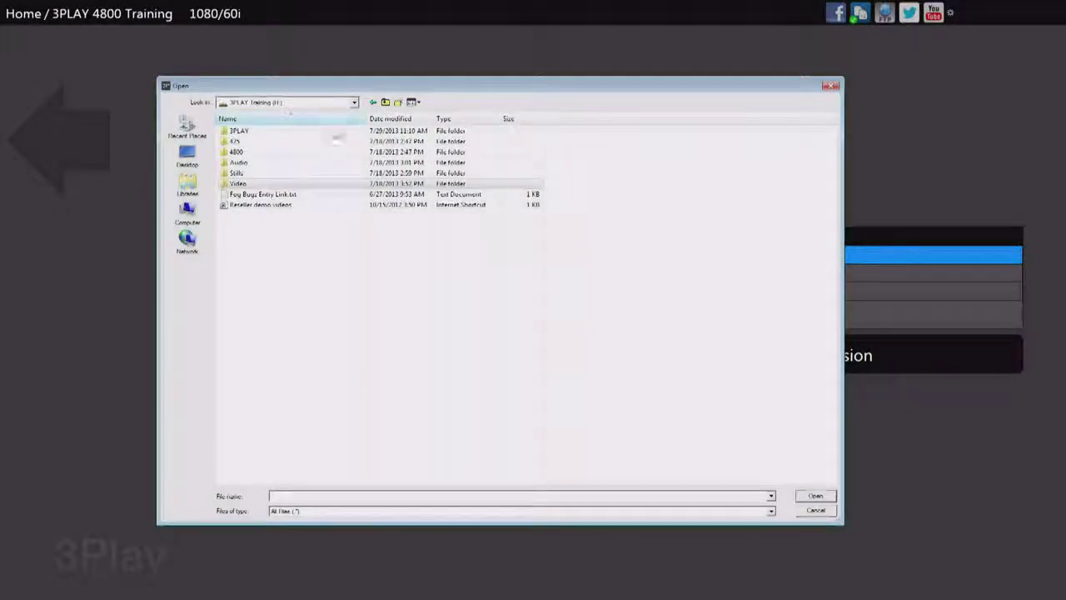
double_click(260, 163)
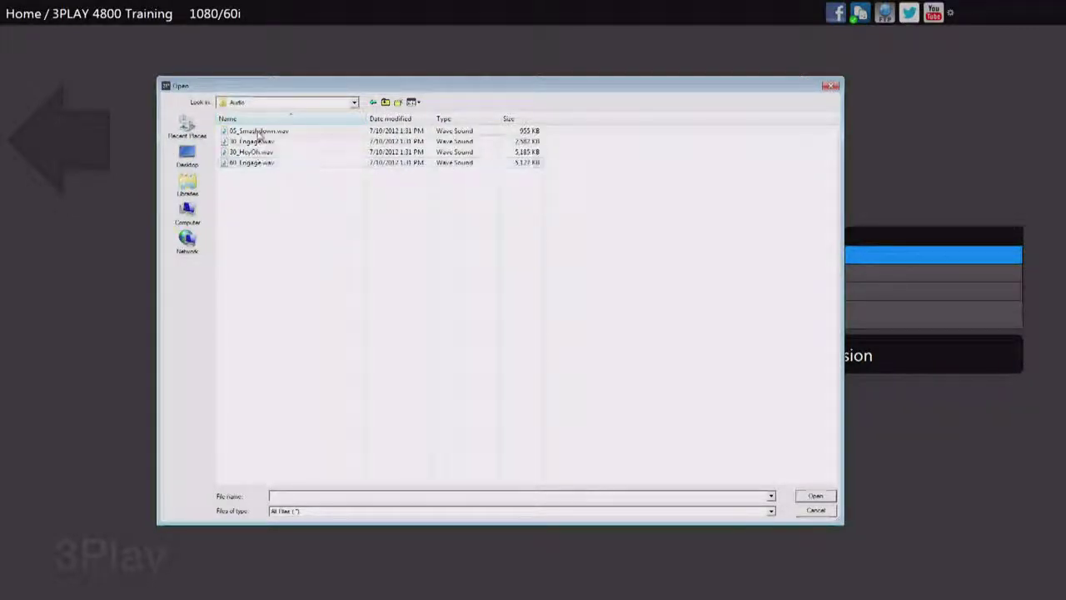
left_click(259, 134)
left_click(261, 163, "shift")
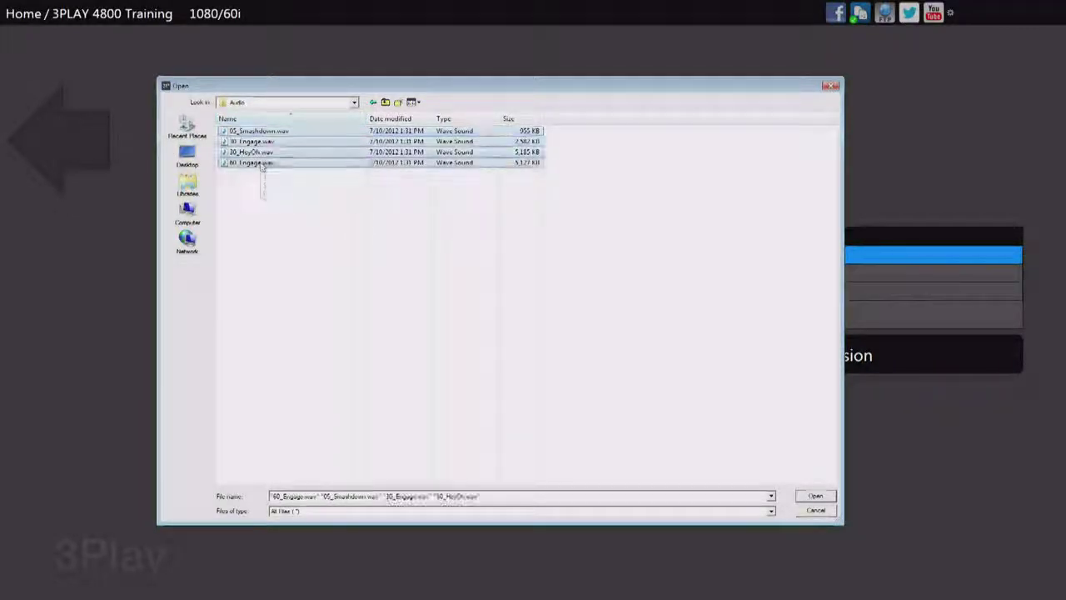
left_click(799, 497)
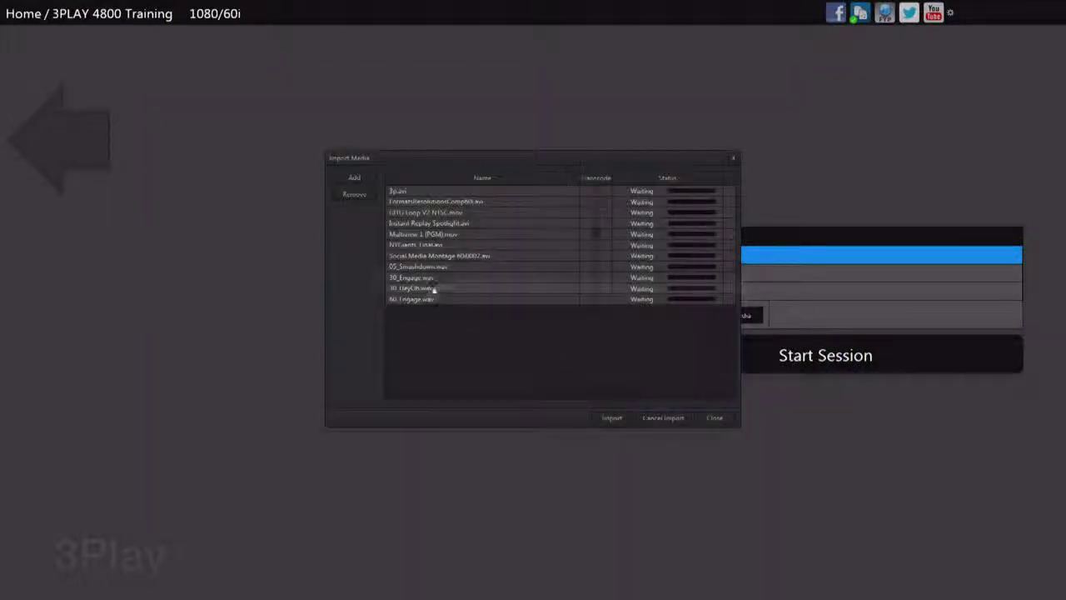
Step: Queue the NewTek logo PNG from the Stills folder
left_click(350, 177)
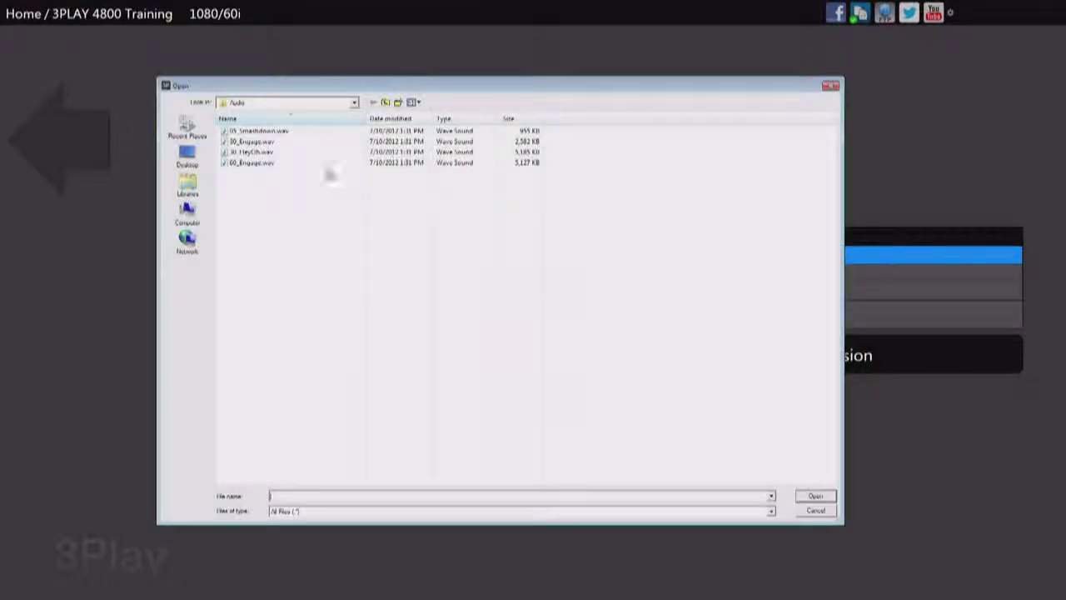
left_click(385, 101)
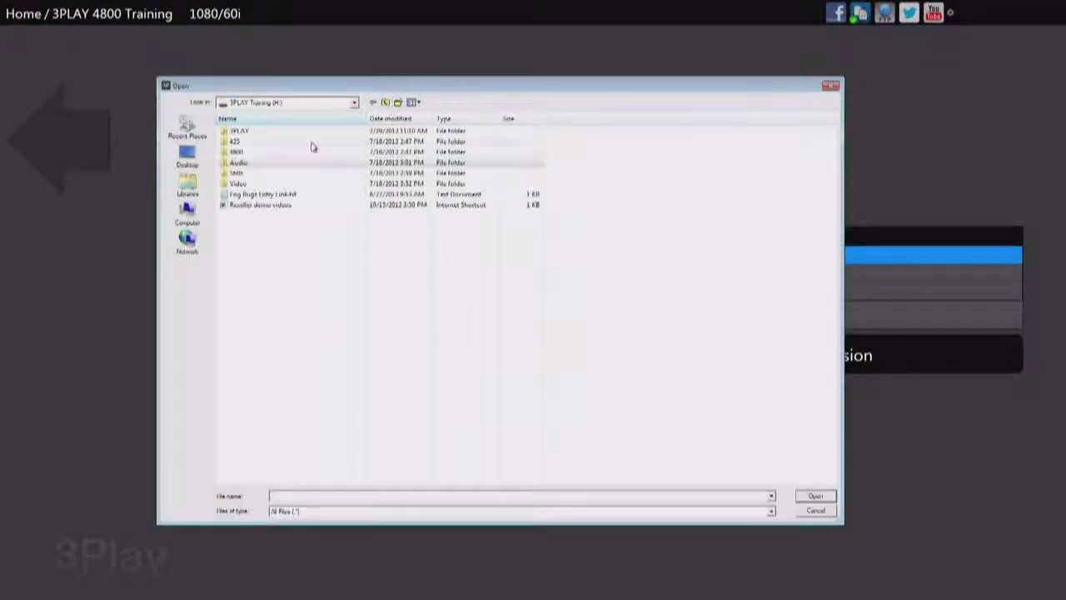
double_click(258, 175)
left_click(265, 134)
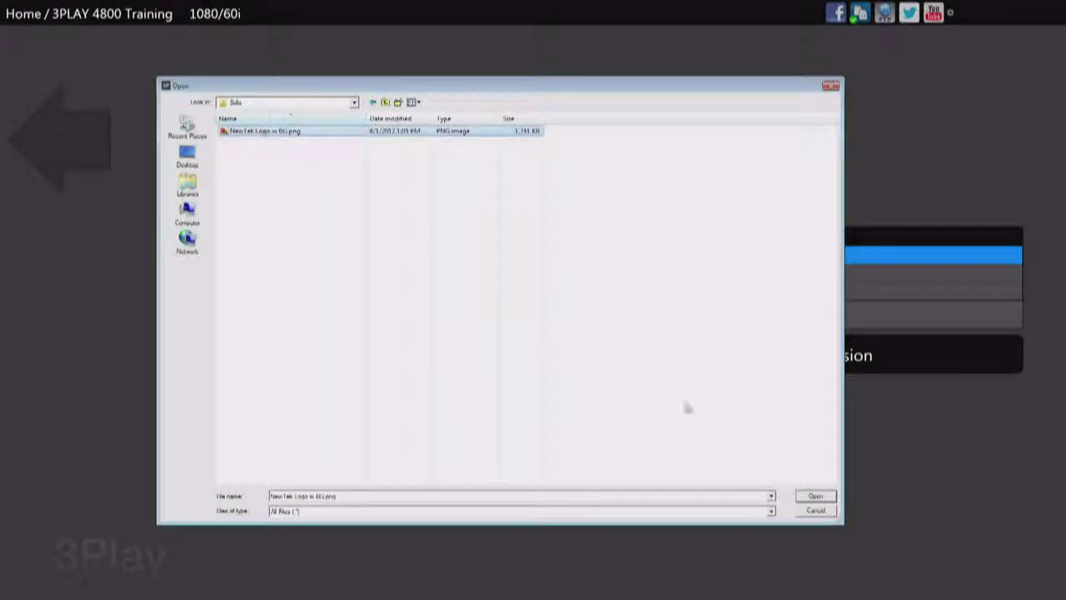
left_click(816, 496)
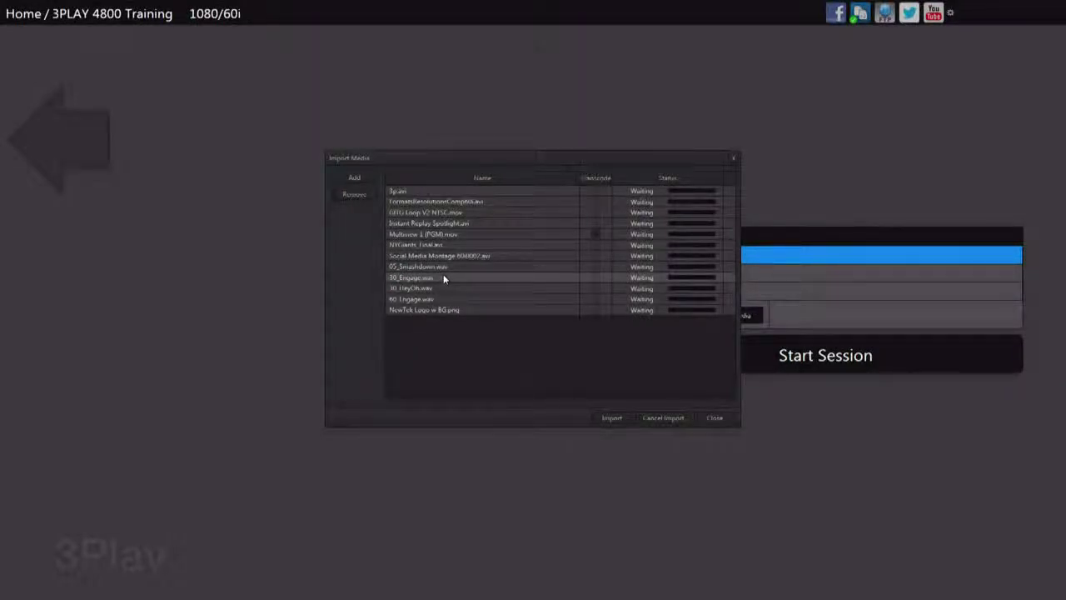
Step: Import all twelve queued files and close Import Media
left_click(604, 419)
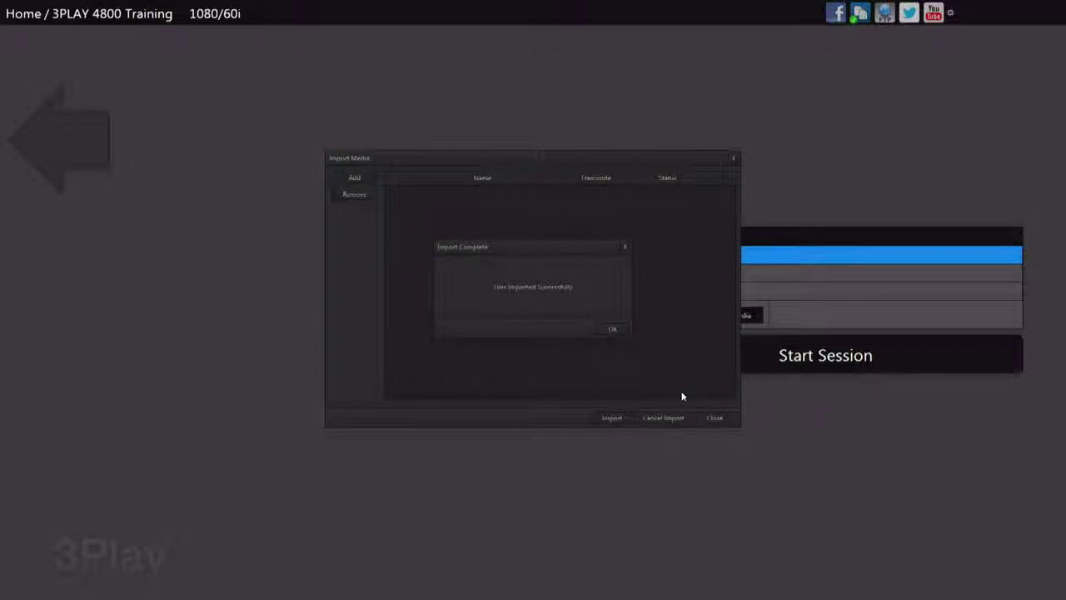
left_click(612, 330)
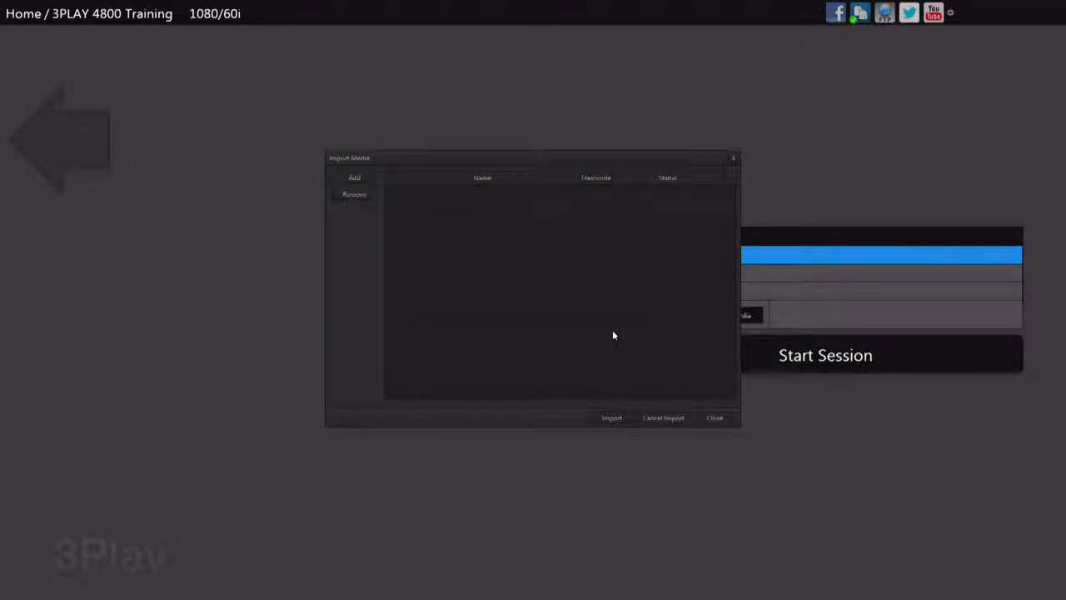
left_click(714, 418)
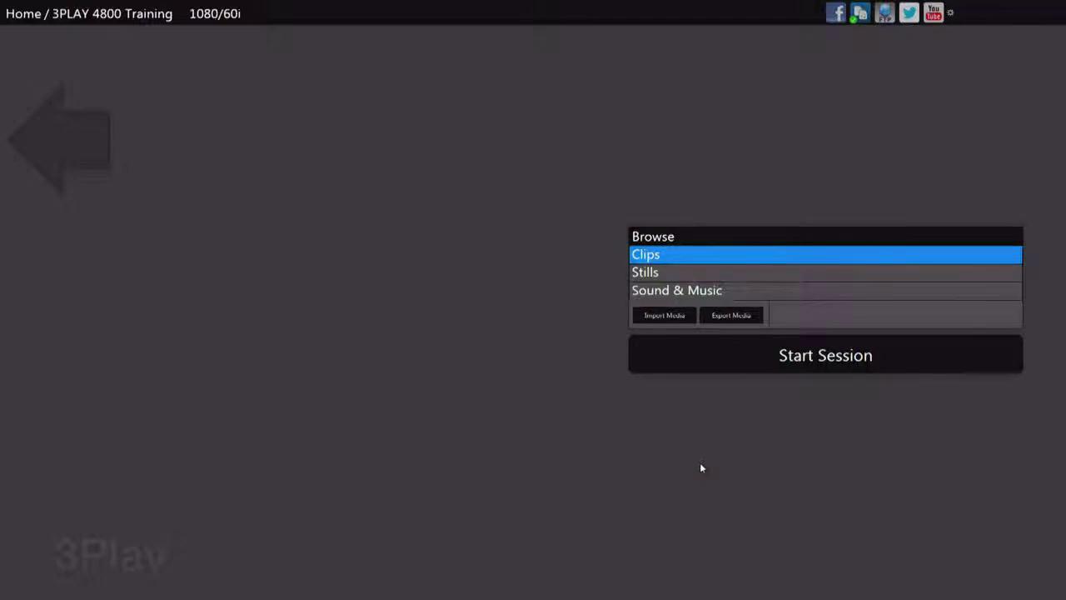
Step: Inspect the Clips, Stills and Sound & Music Import folders in Explorer, then start the session
left_click(682, 255)
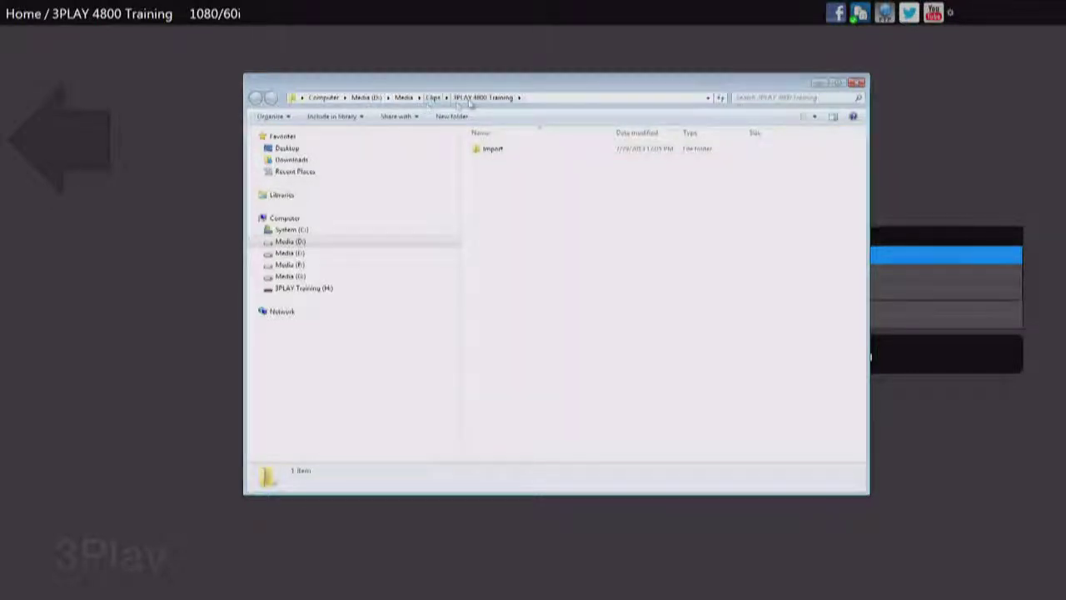
double_click(492, 149)
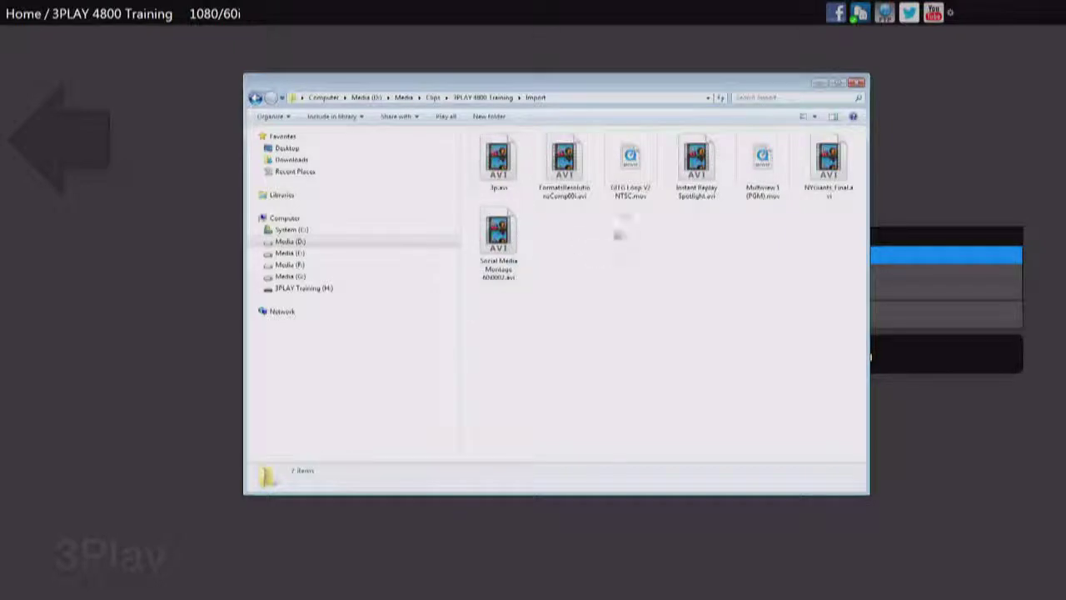
left_click(857, 84)
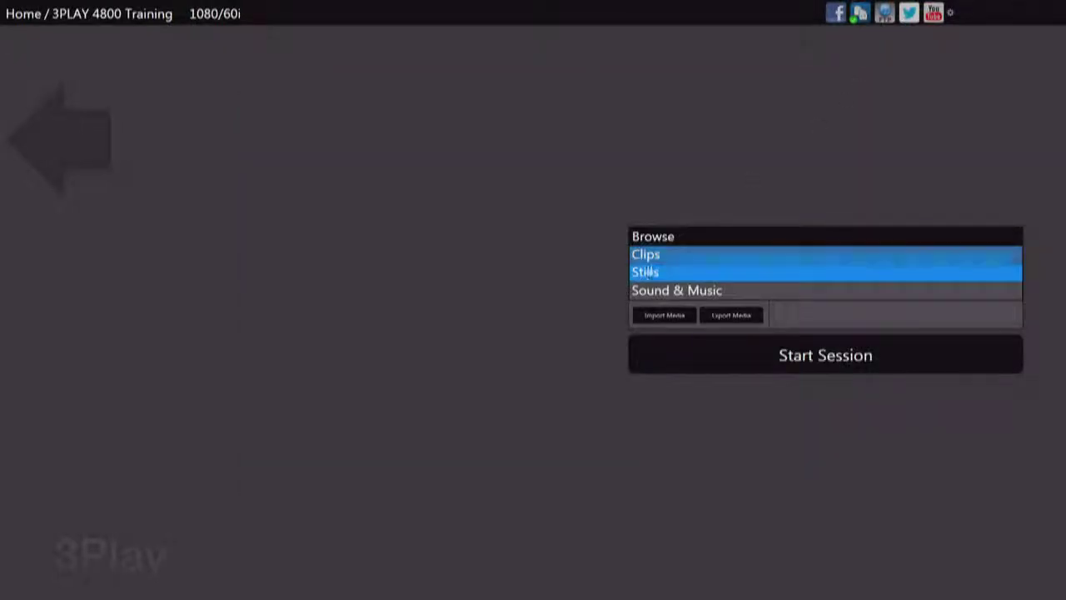
left_click(646, 273)
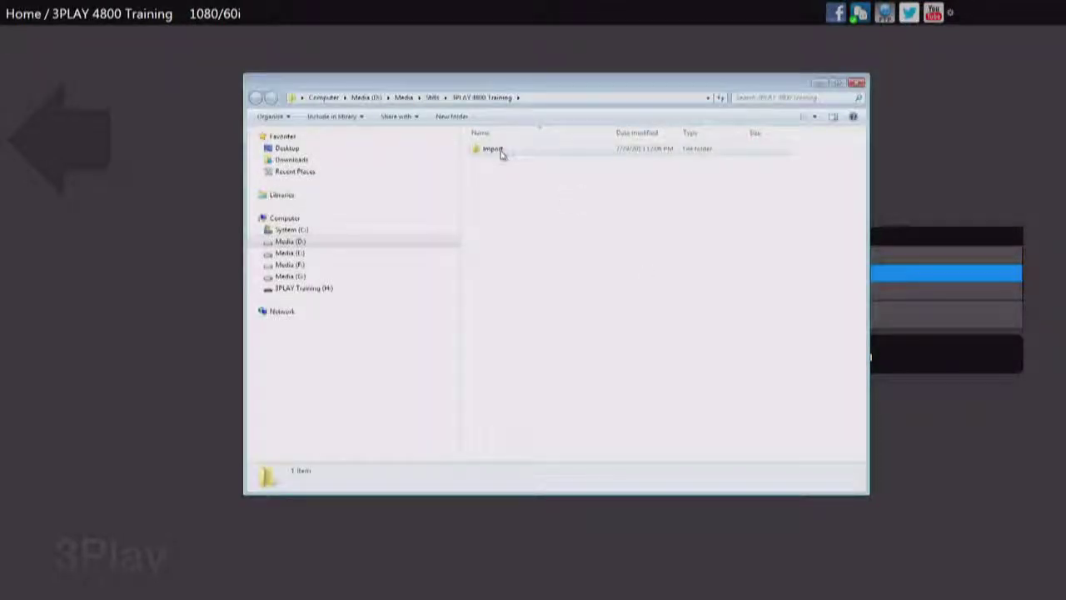
left_click(501, 154)
double_click(501, 154)
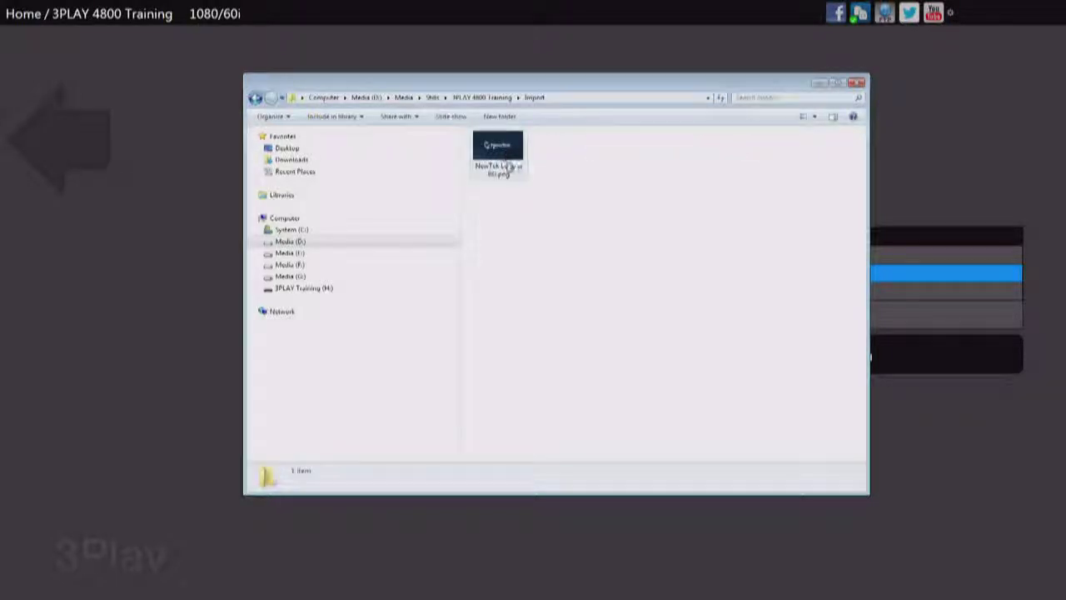
left_click(855, 85)
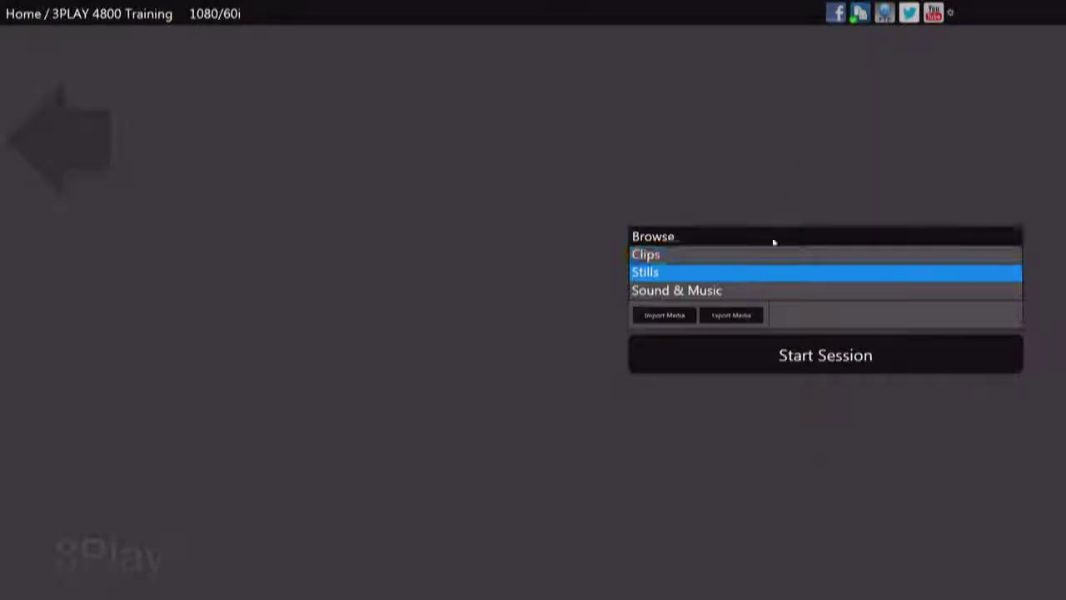
left_click(724, 291)
double_click(514, 149)
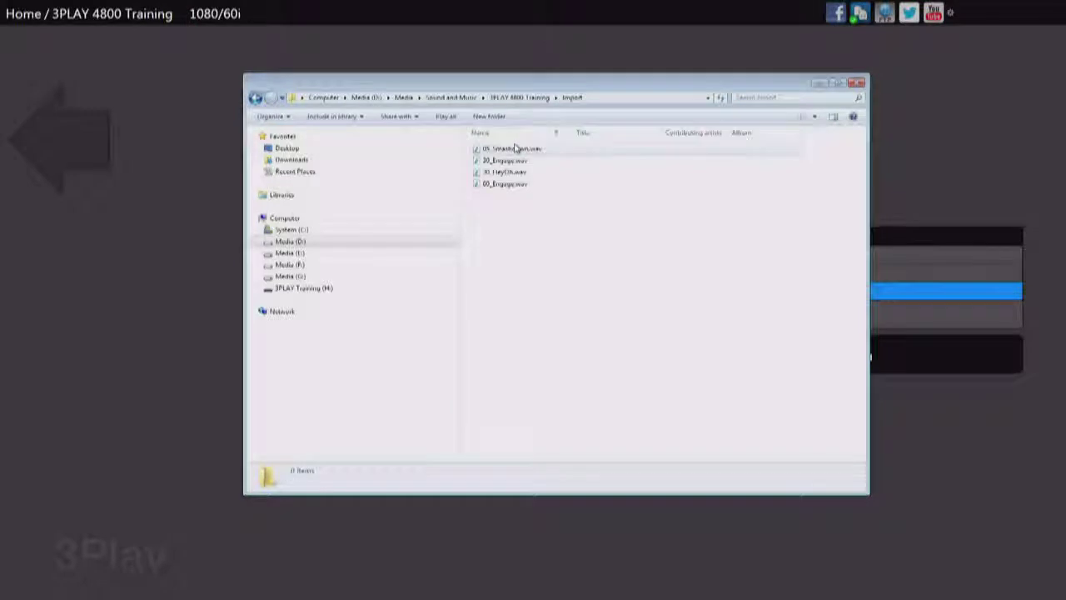
left_click(856, 84)
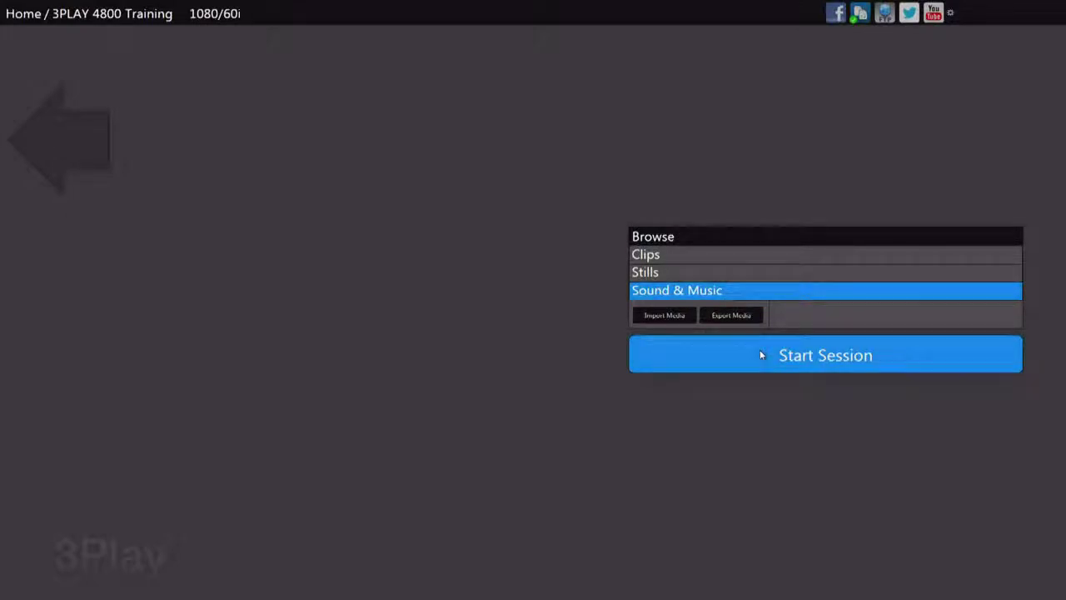
left_click(759, 355)
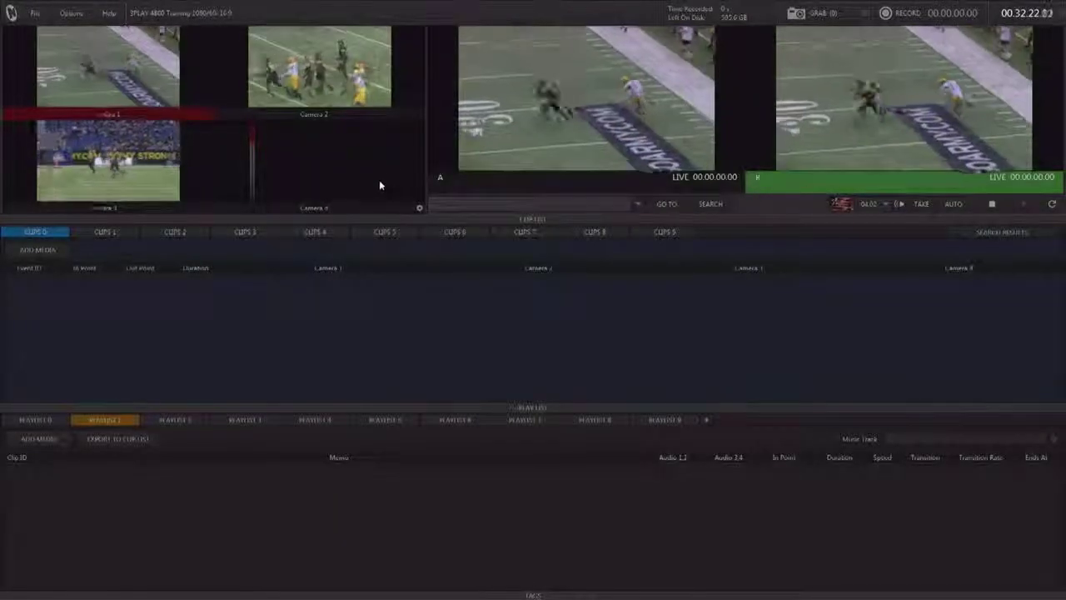
Step: Review the Camera 1, 2 and 3 input configurations, leaving Connection Type unchanged
right_click(141, 62)
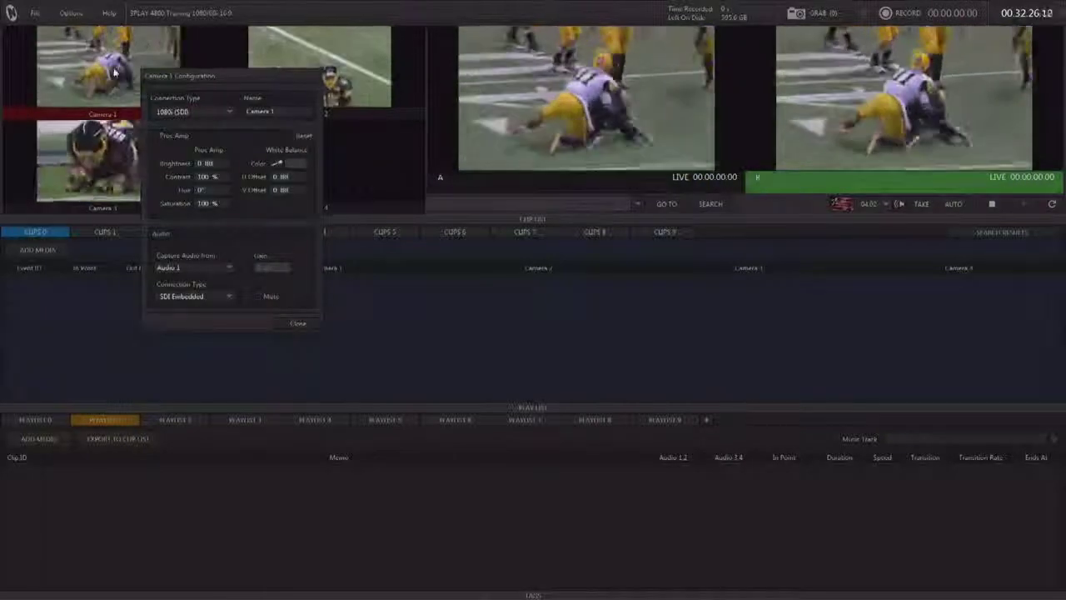
left_click(208, 112)
left_click(209, 111)
right_click(330, 62)
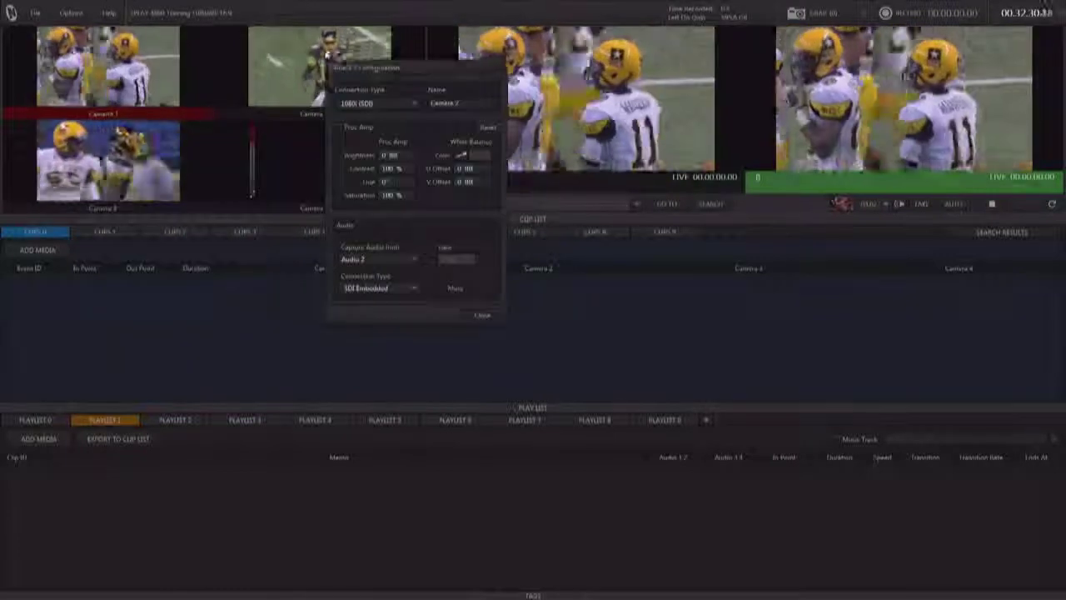
right_click(146, 161)
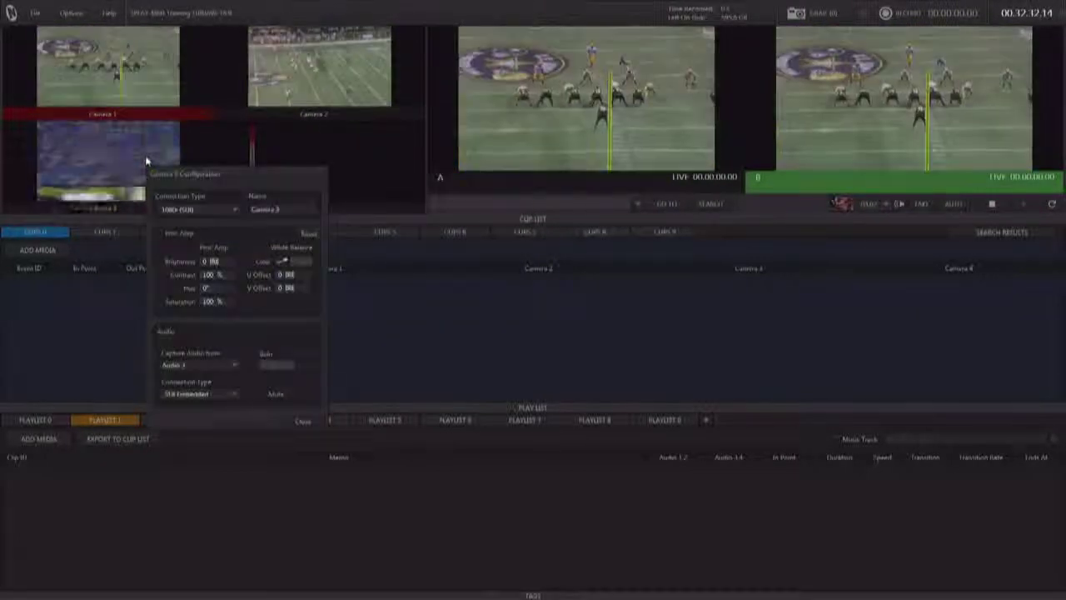
left_click(329, 149)
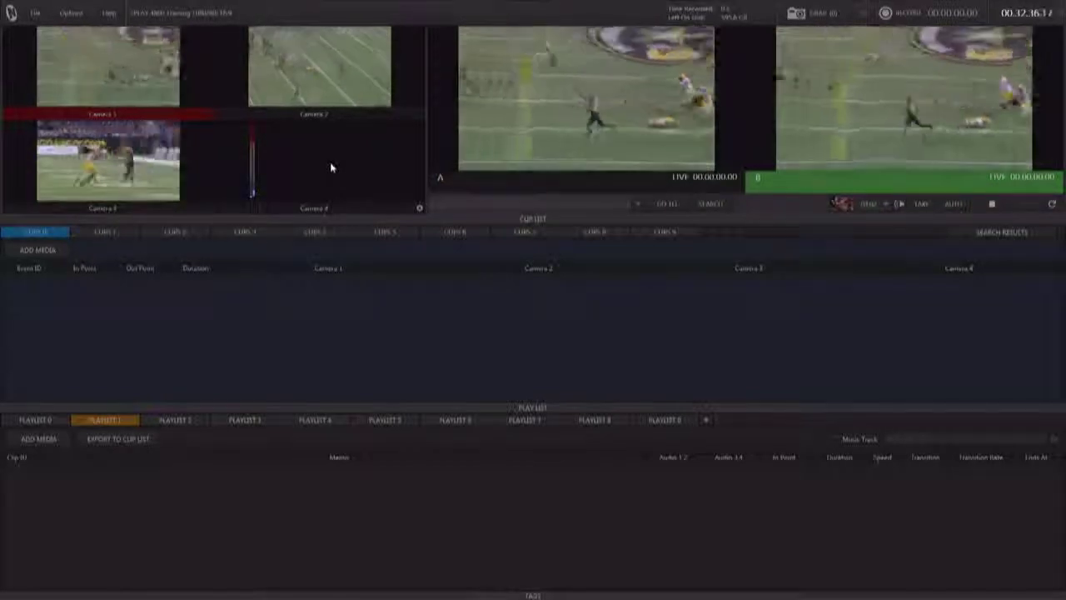
Step: Set the Aux/Multiview layout to Inputs / Outputs / Clip List Playback at 1920x1080
right_click(555, 117)
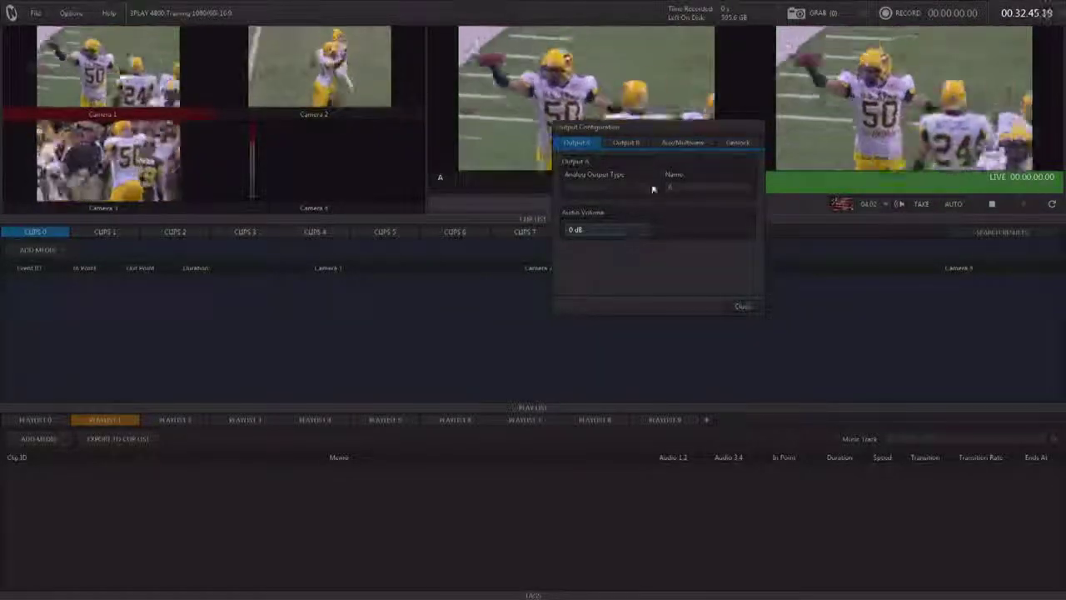
left_click(664, 143)
left_click(664, 237)
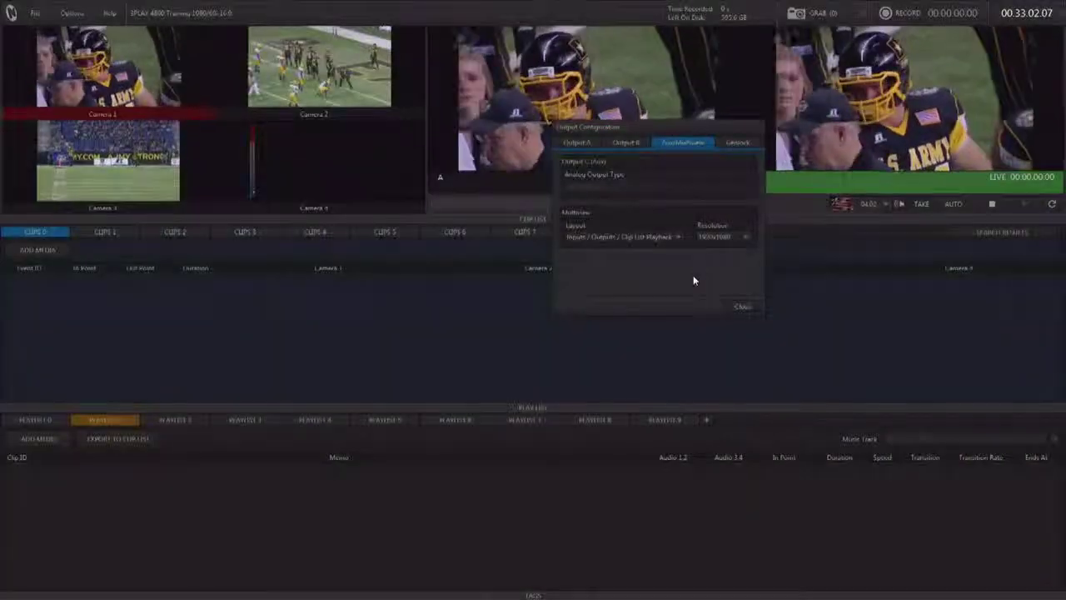
left_click(740, 306)
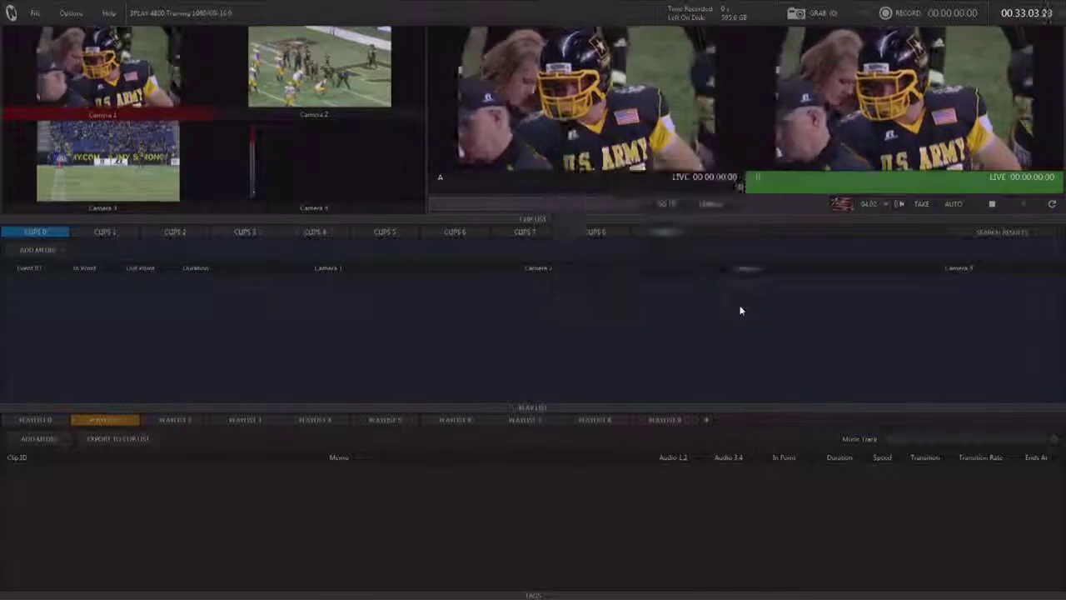
left_click(840, 206)
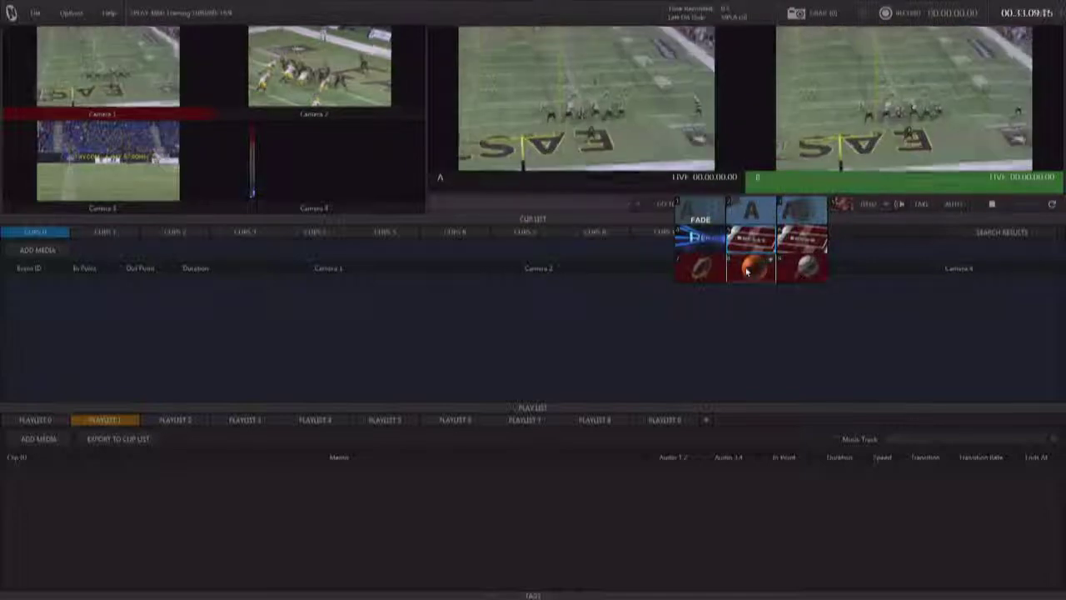
left_click(823, 262)
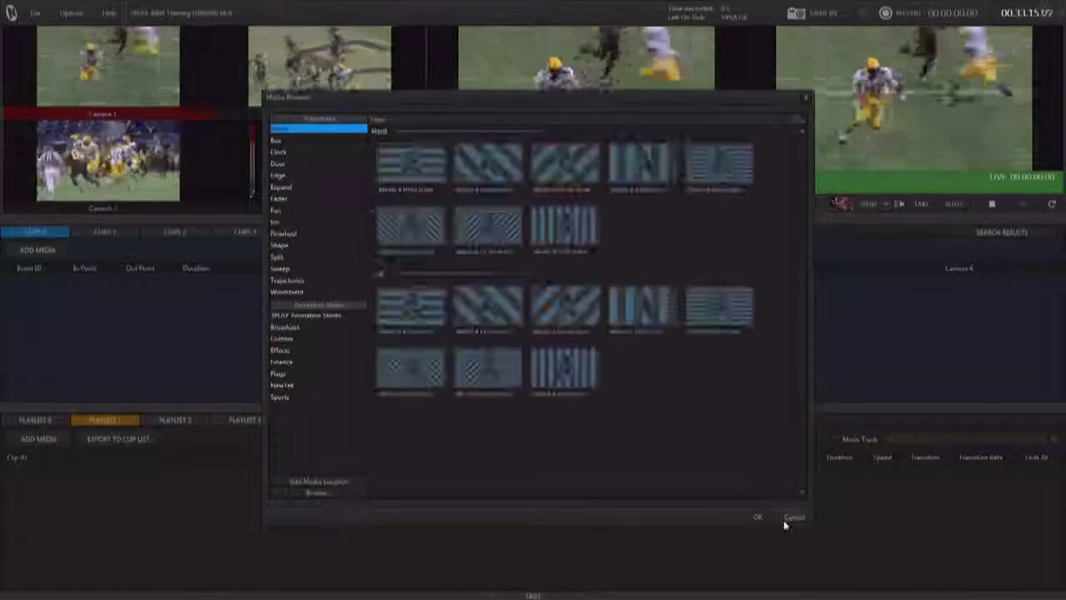
left_click(793, 517)
left_click(841, 202)
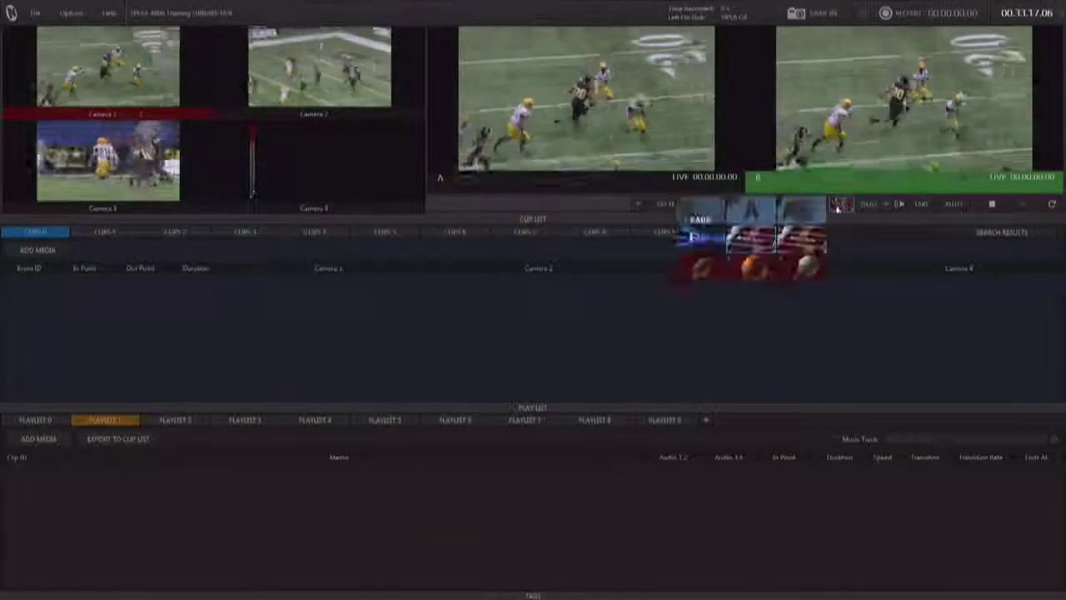
left_click(698, 215)
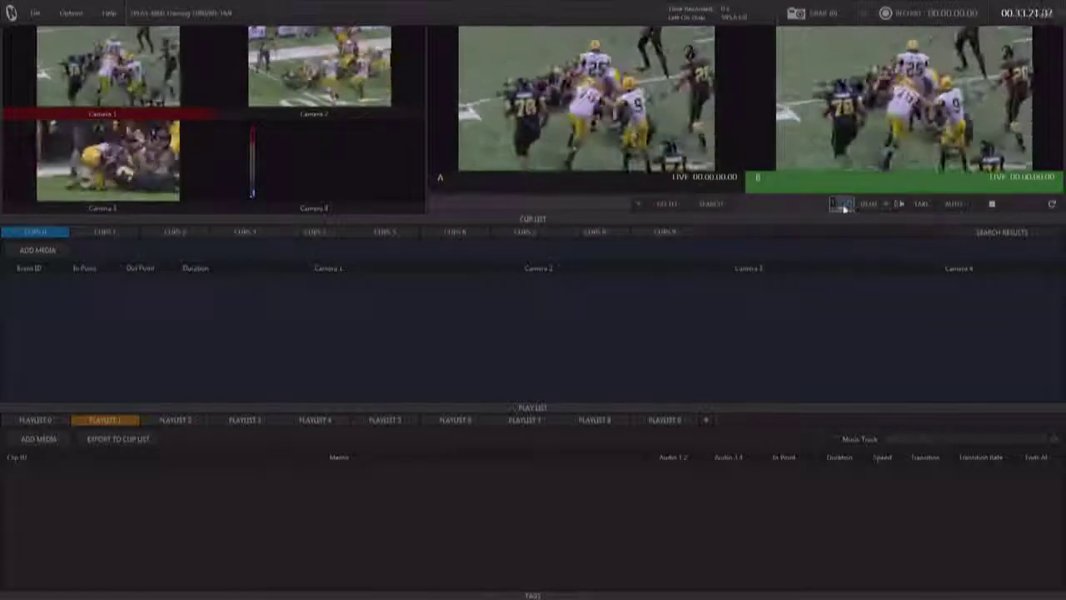
Step: Choose the red wipe transition and run it on the output with AUTO
left_click(840, 204)
left_click(761, 241)
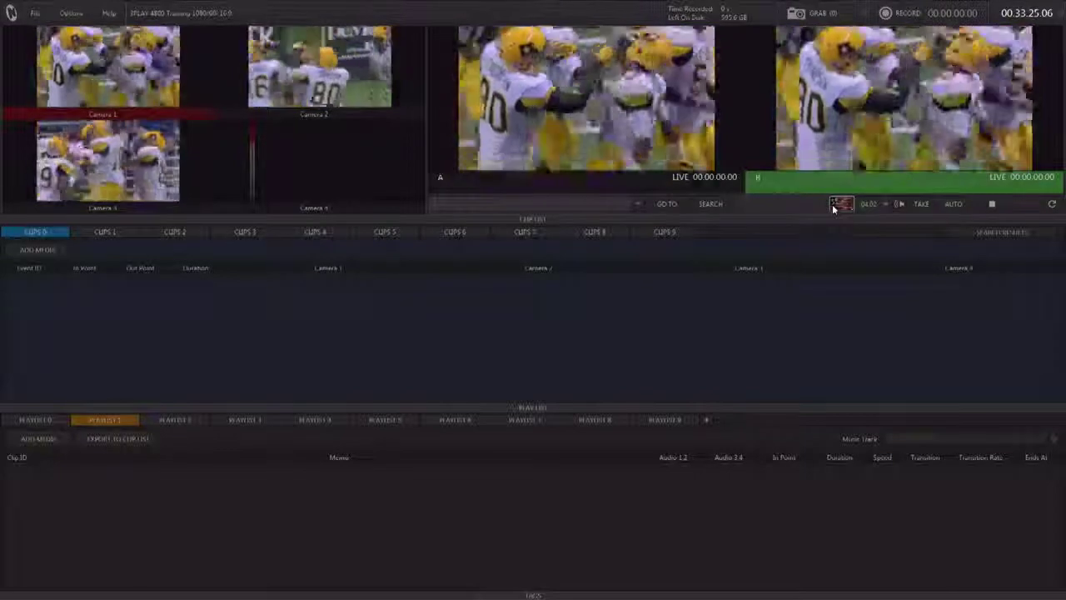
left_click(952, 205)
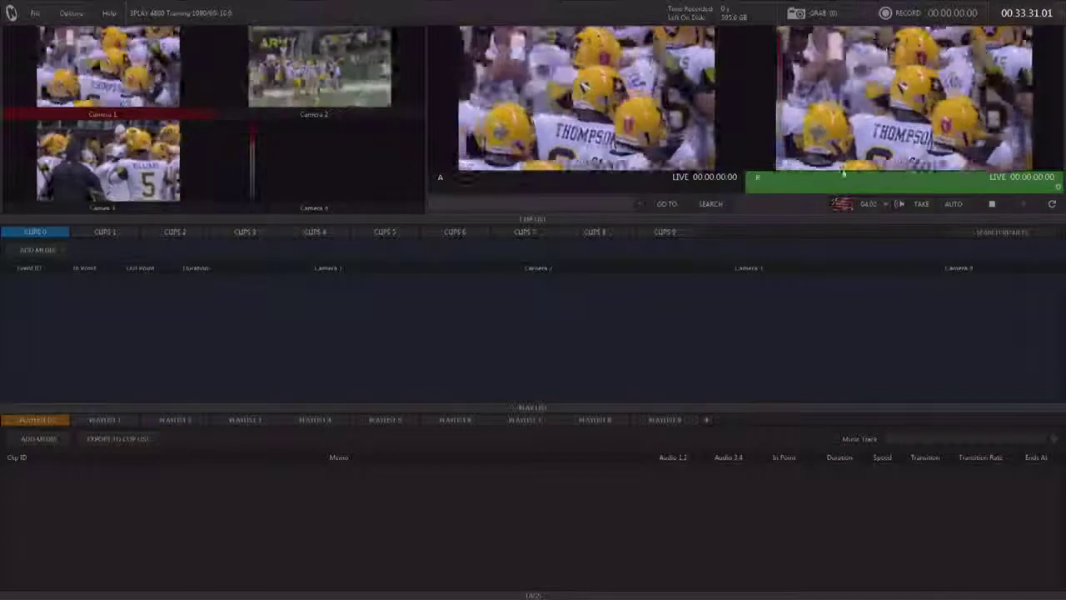
Step: Raise the transition level slightly to -4.6 dB and run AUTO again
left_click(900, 204)
left_click_drag(903, 240, 910, 230)
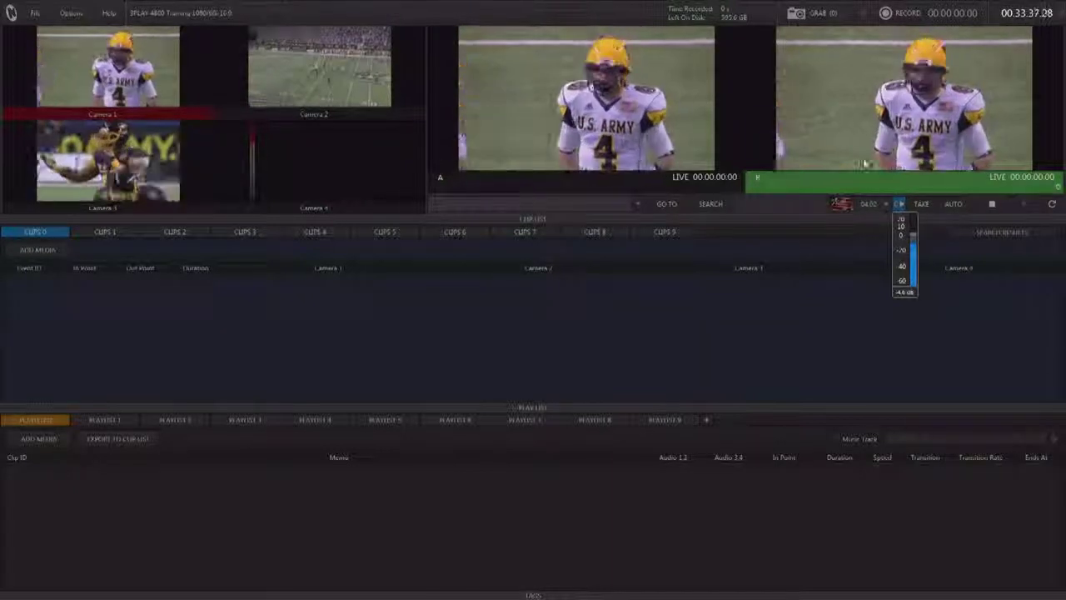
left_click(949, 207)
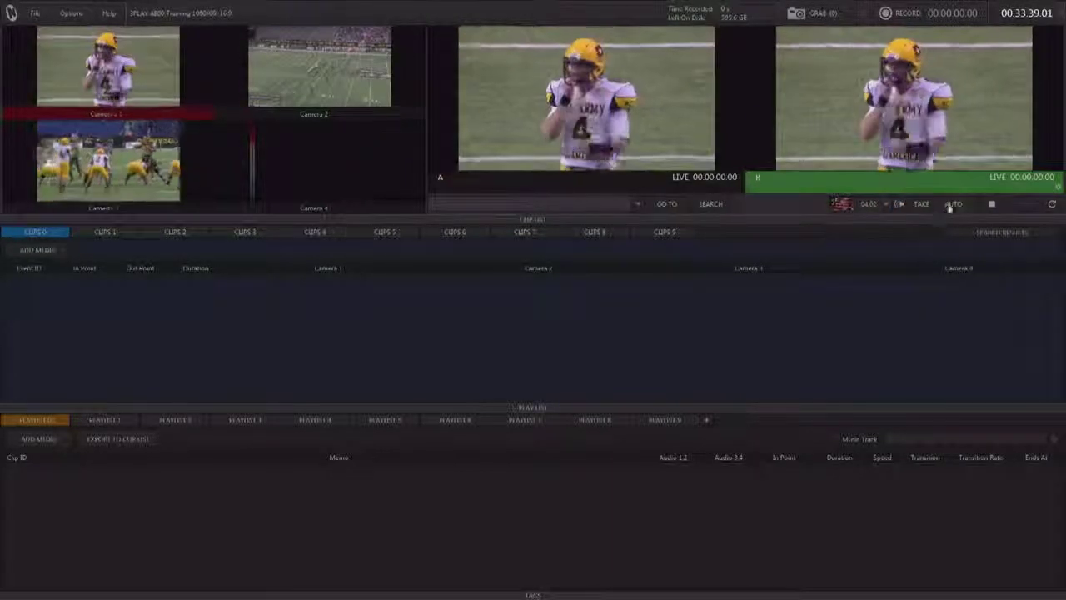
left_click(949, 207)
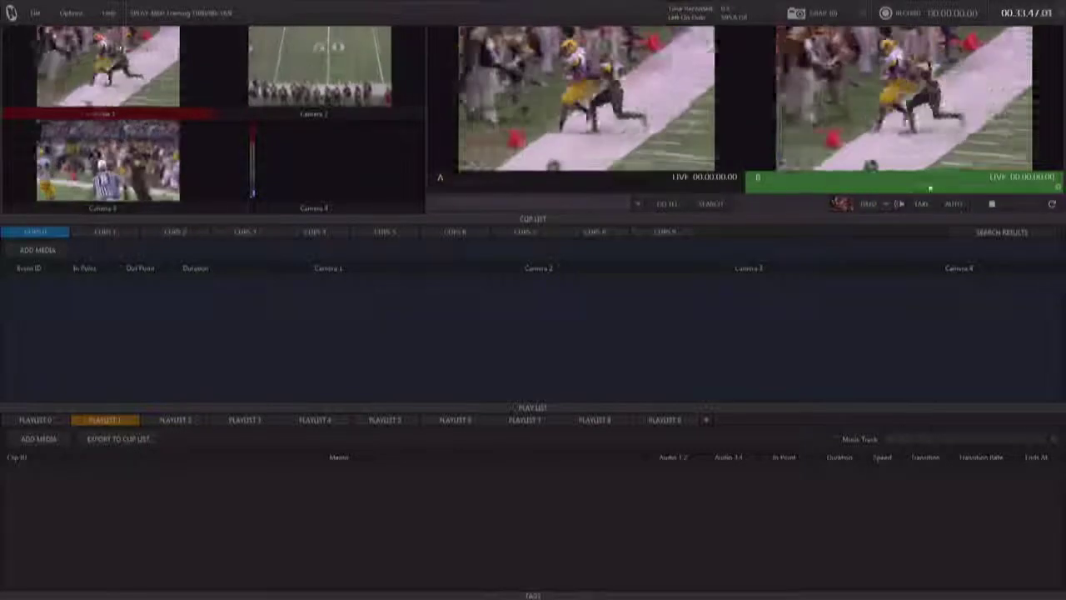
Step: Turn on Auto Play and switch the B output from live to CLIPS 0 playback
left_click(890, 206)
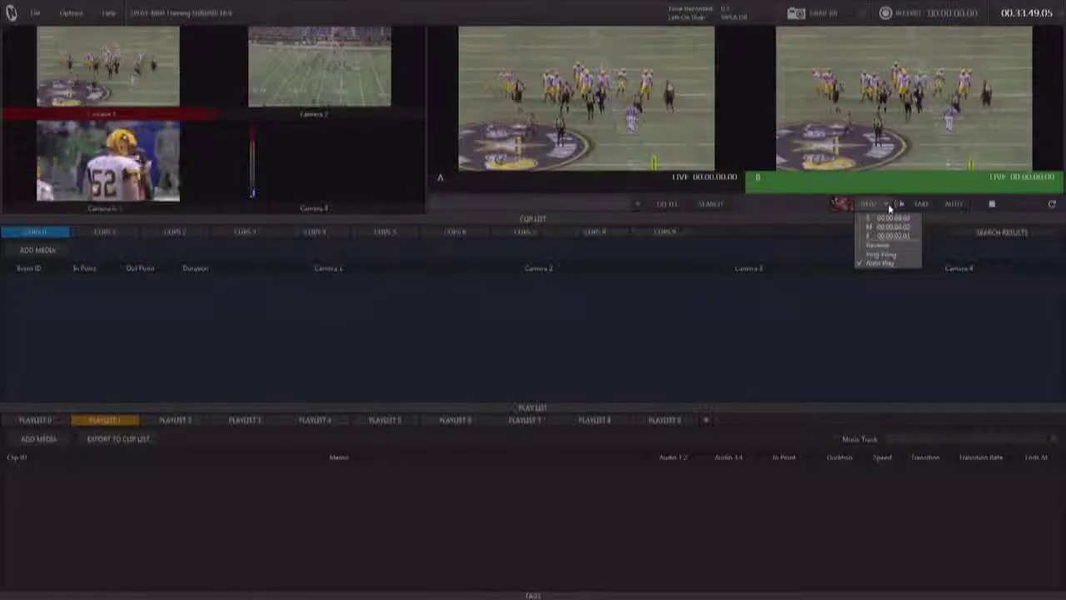
left_click(799, 219)
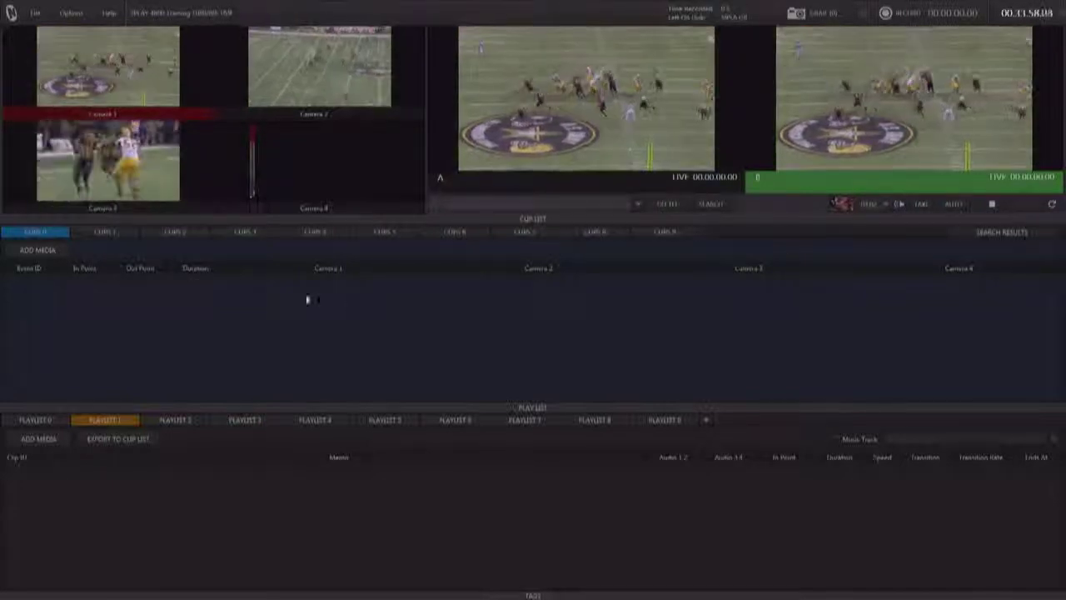
right_click(58, 237)
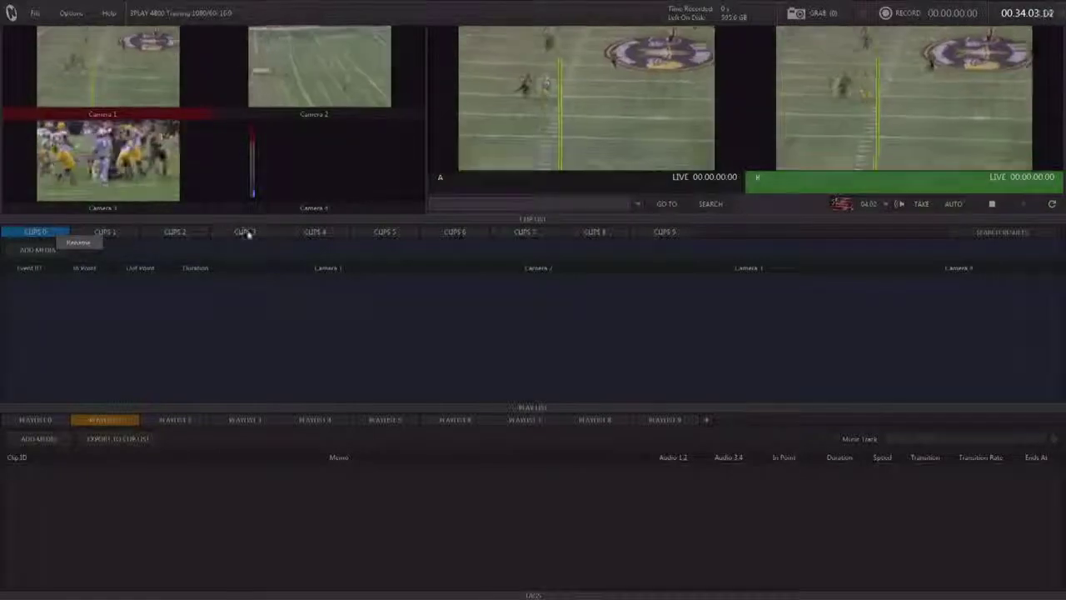
left_click(135, 325)
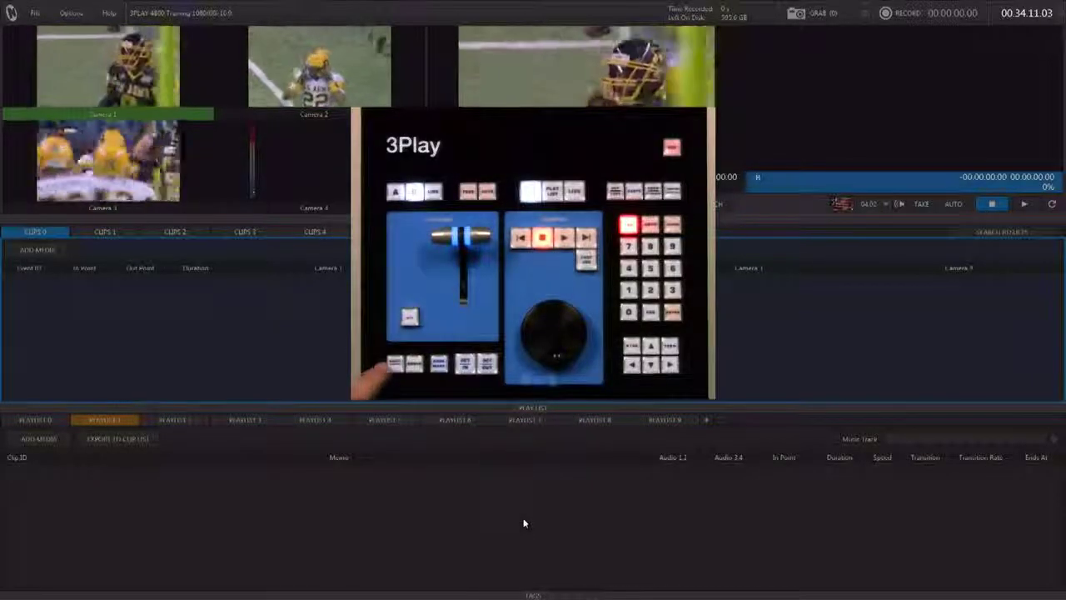
key("ctrl+t")
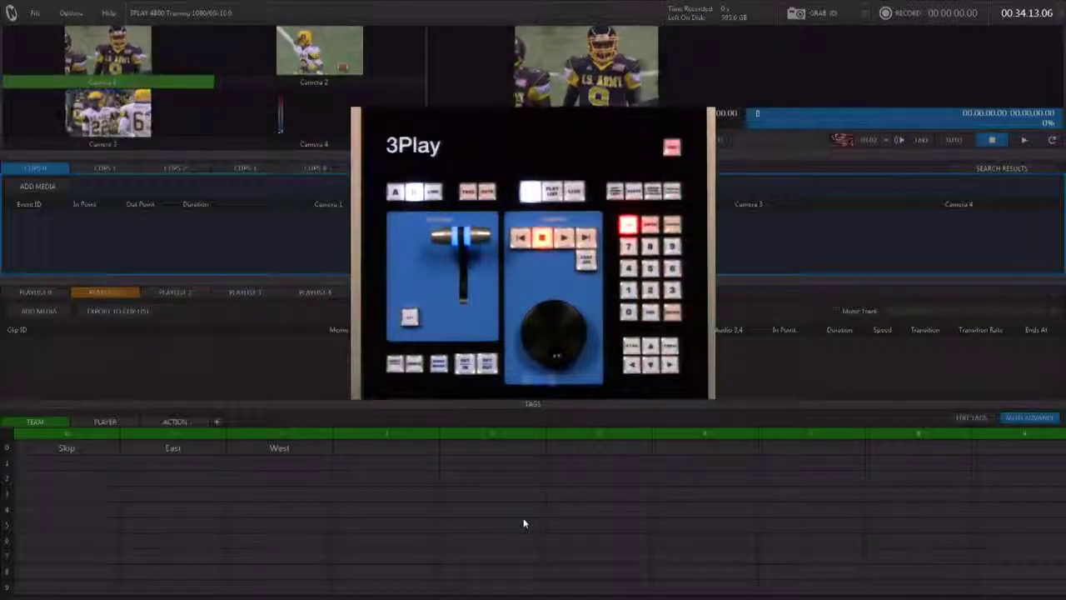